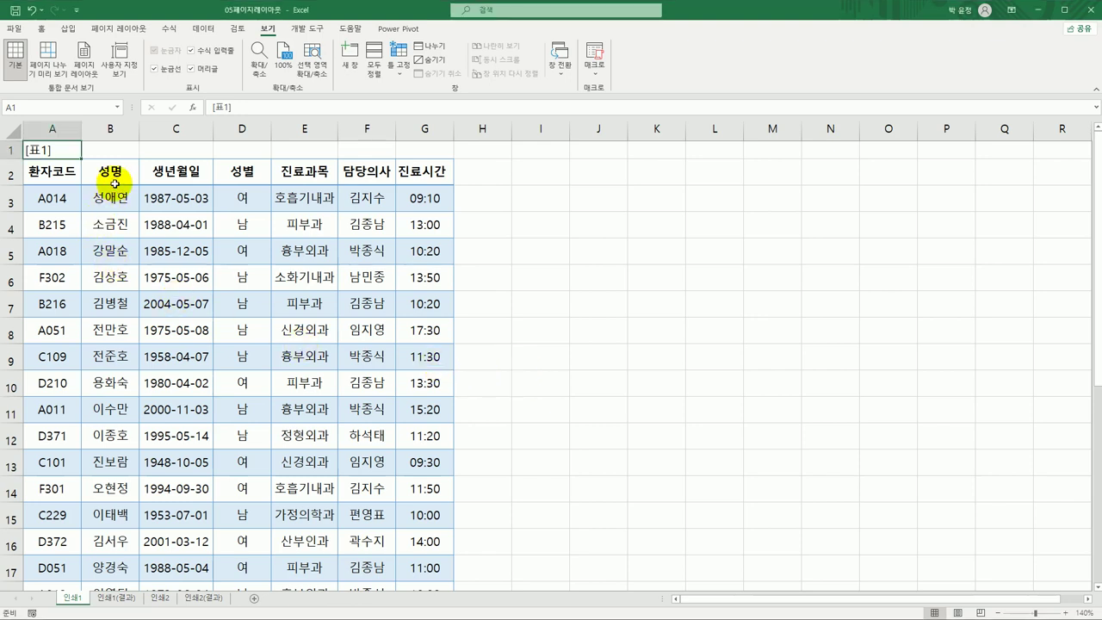
Step: Check the print area defined in the page setup of sheet 인쇄1, and close the dialog without changes
click(114, 33)
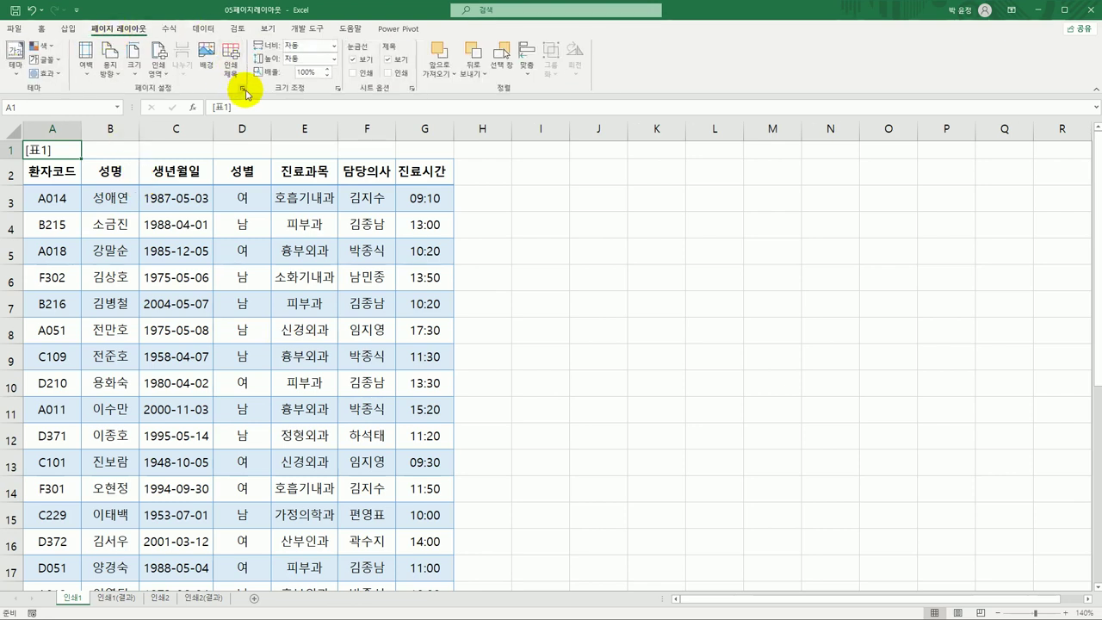
click(243, 90)
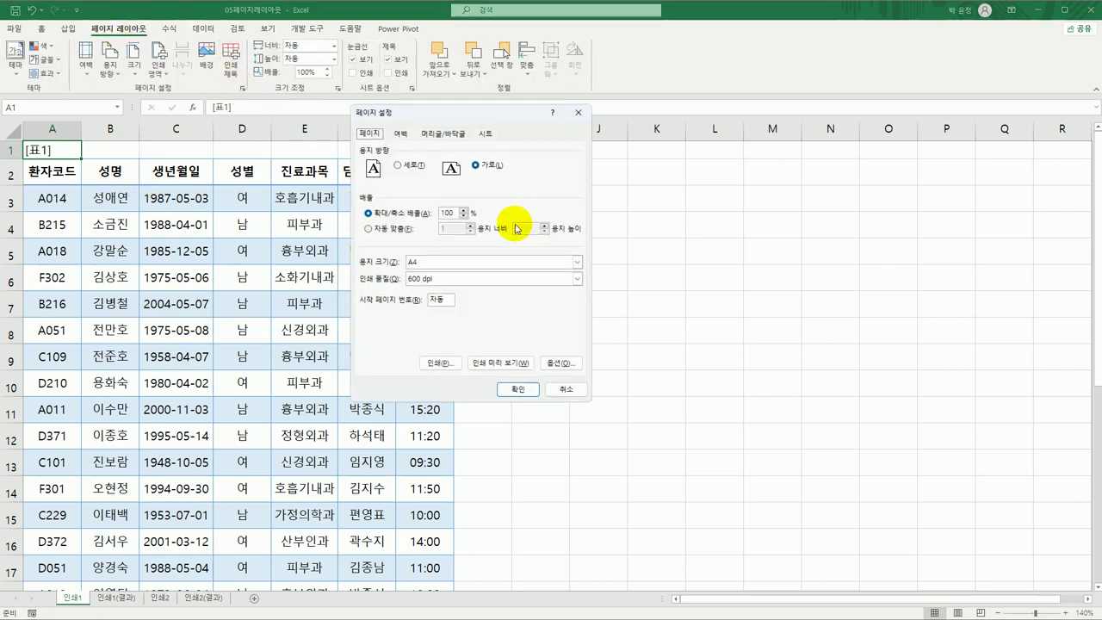
click(498, 160)
click(486, 134)
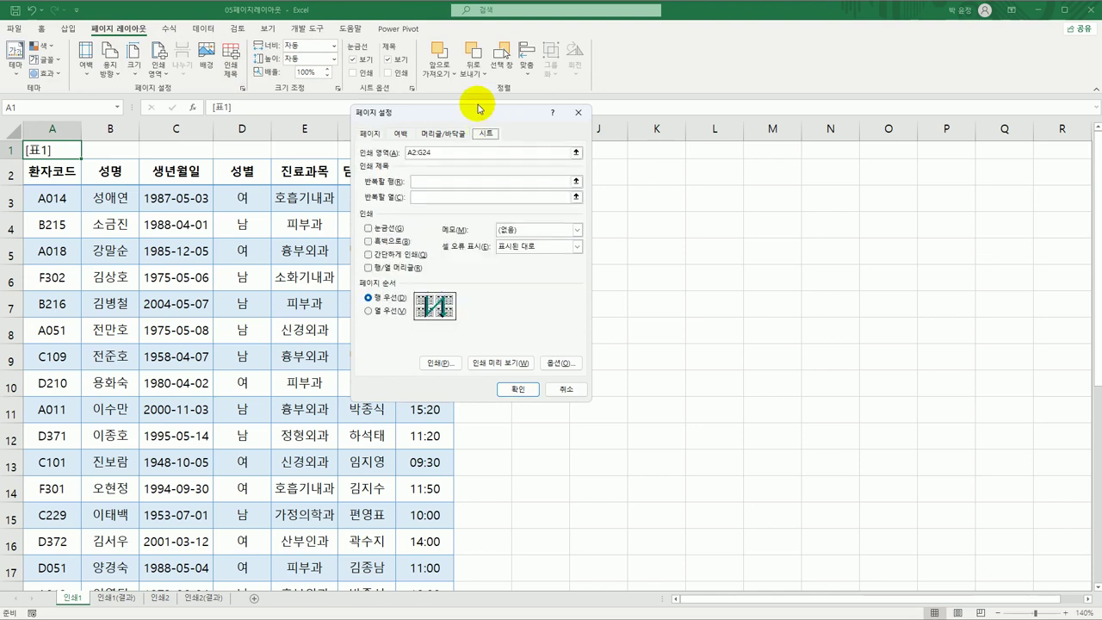
drag(479, 114, 623, 163)
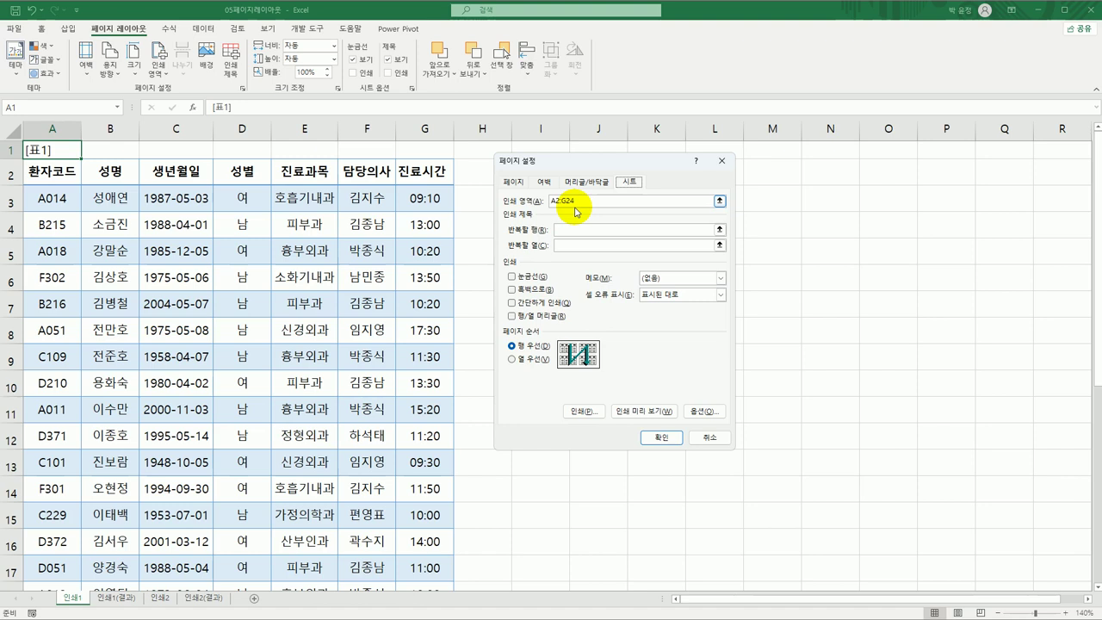
click(573, 205)
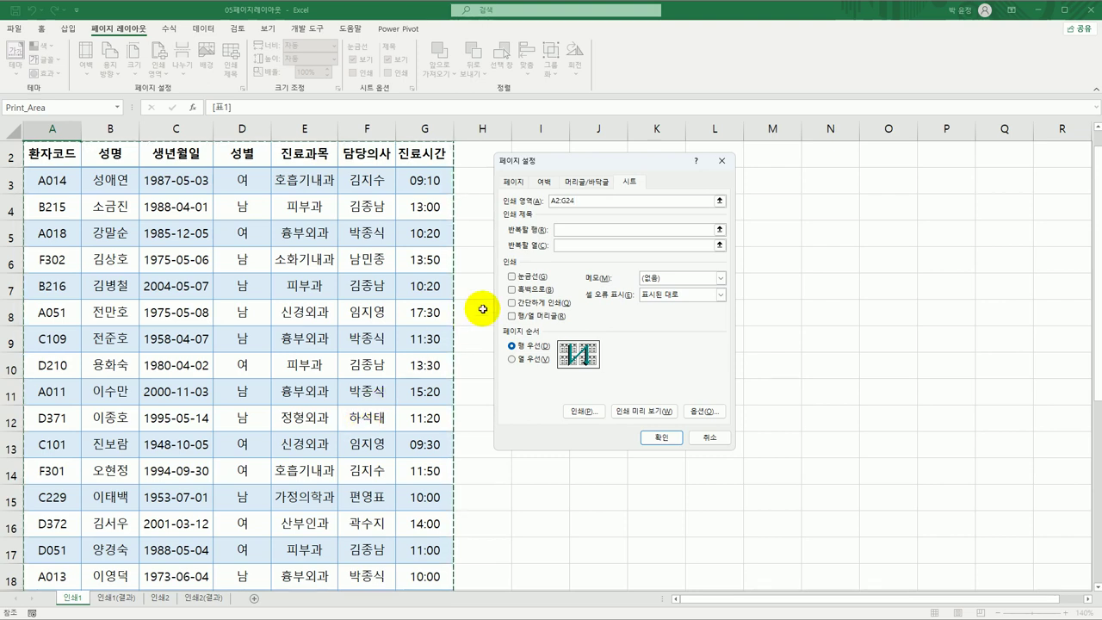
click(723, 161)
Step: Add the range A25:G30 to the sheet's existing print area
scroll(537, 356, down, 6)
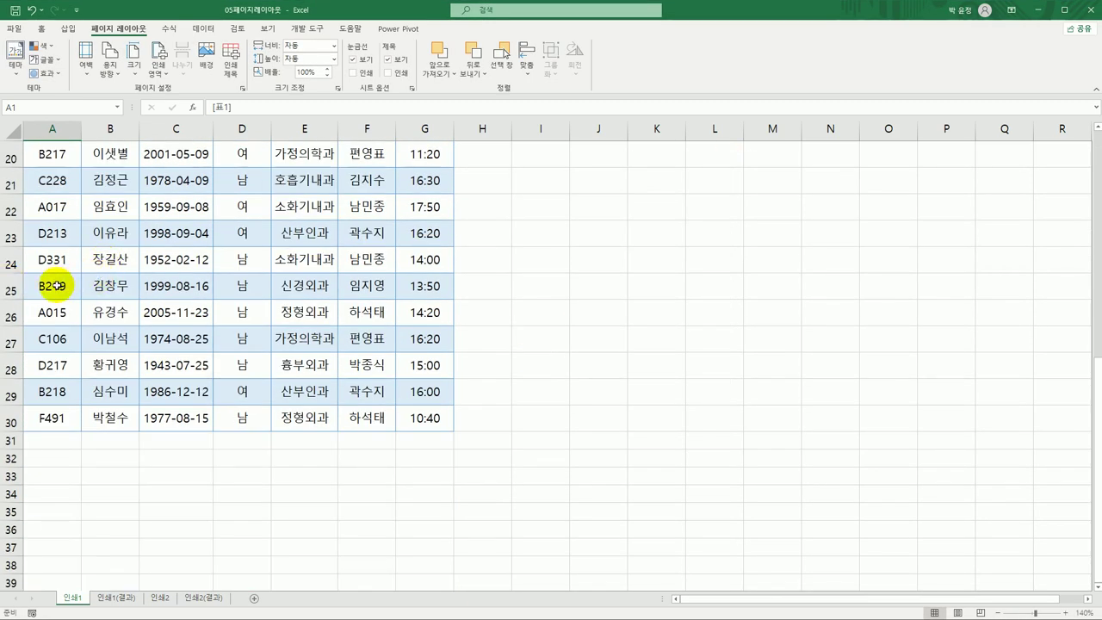
drag(54, 285, 405, 416)
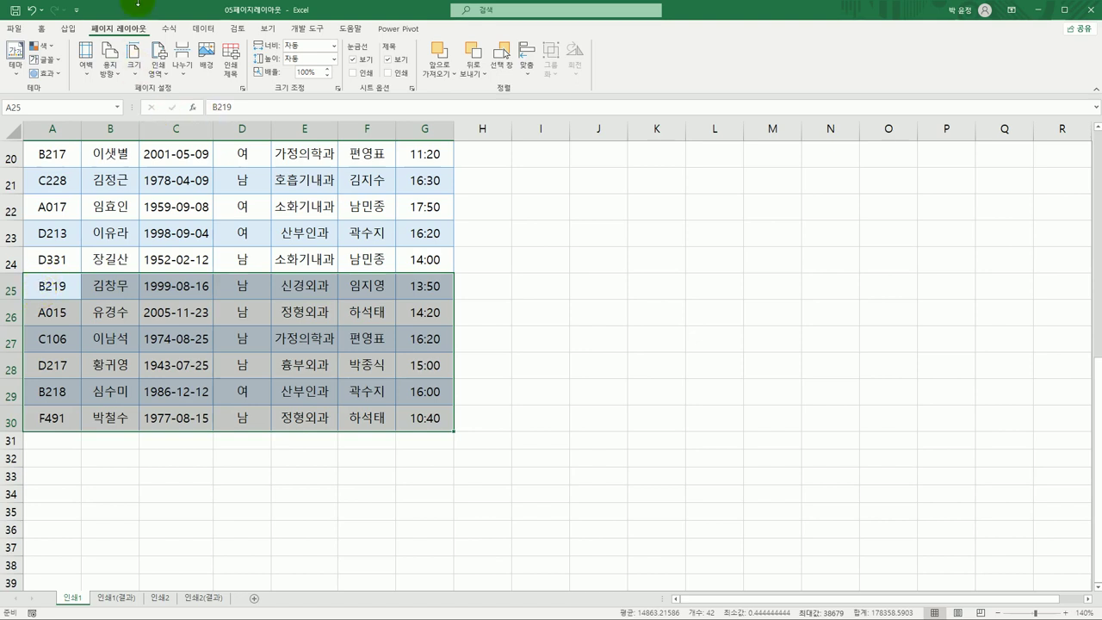
click(158, 76)
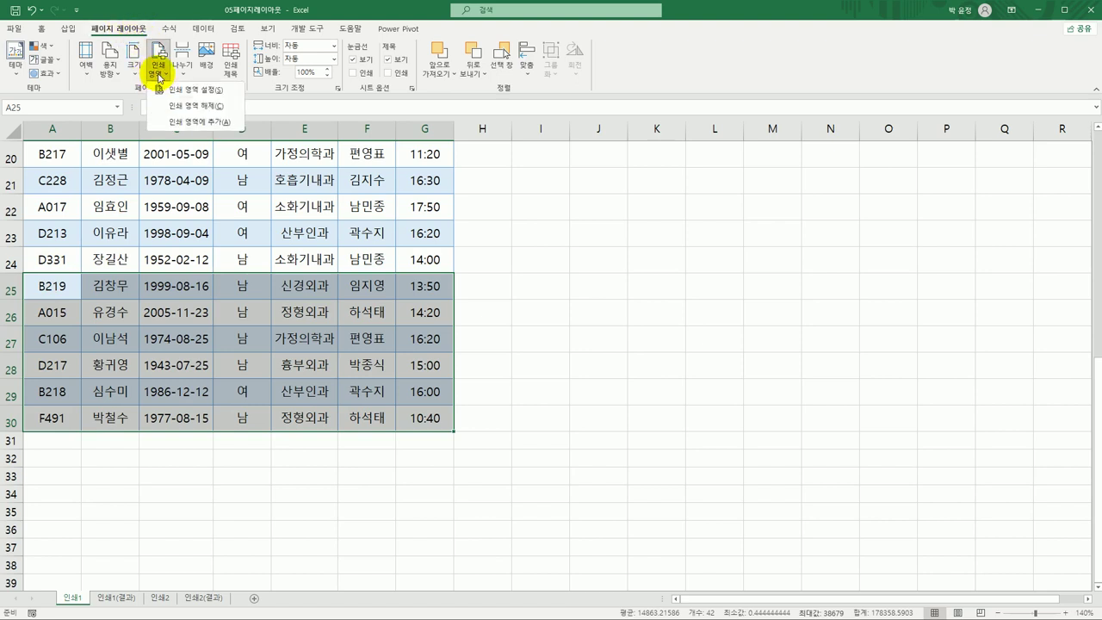
click(208, 123)
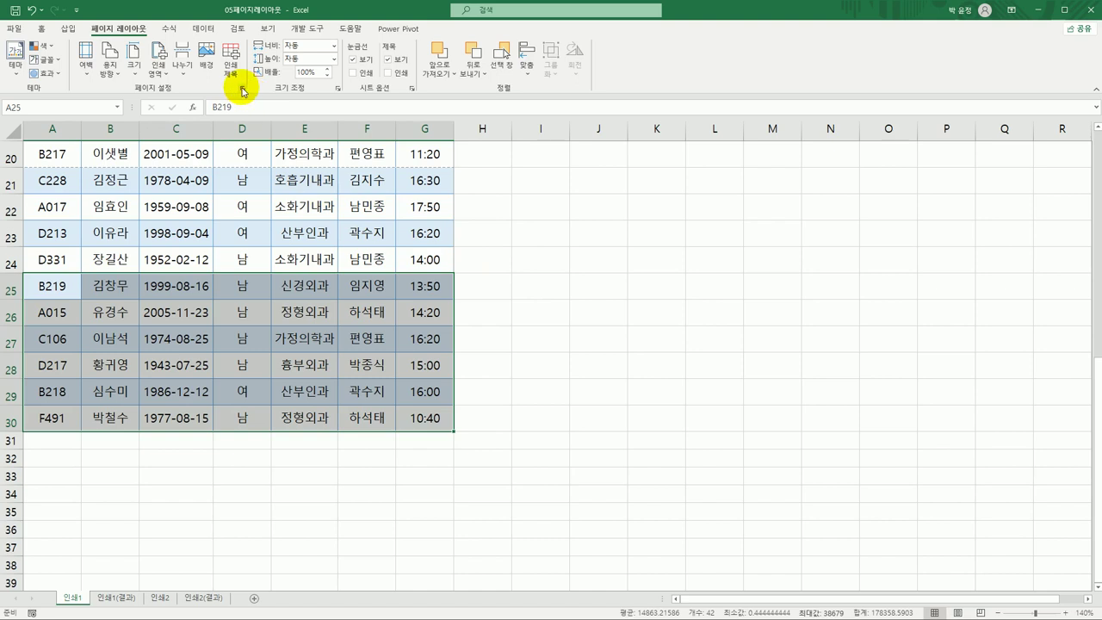
Step: Set row 2 ($2:$2) as the title row to repeat on every printed page in the page setup
click(243, 89)
click(630, 182)
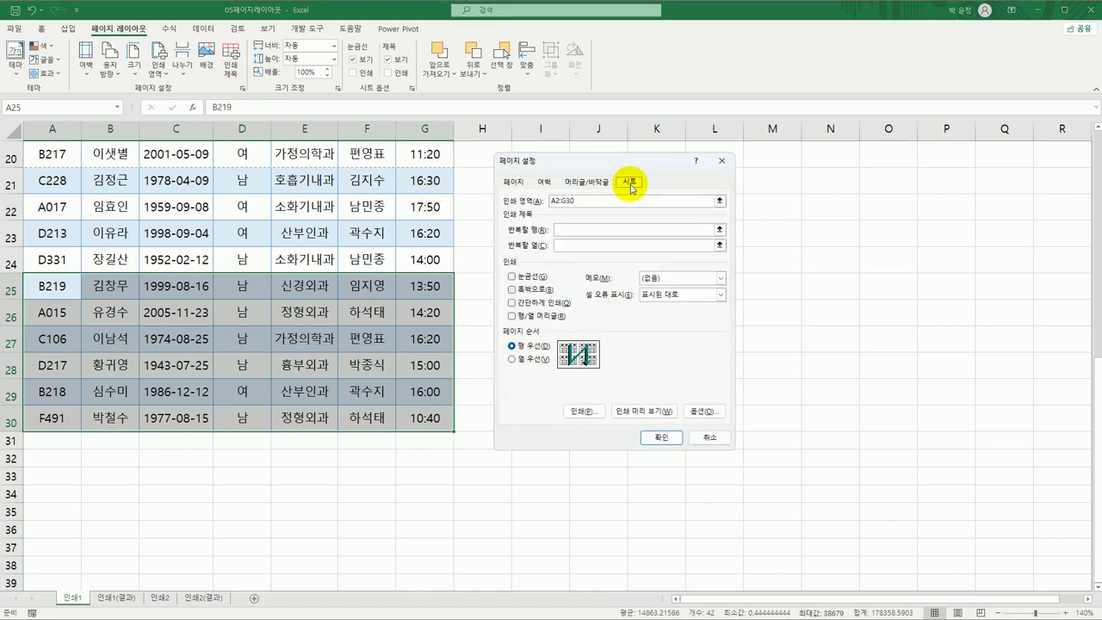
click(575, 201)
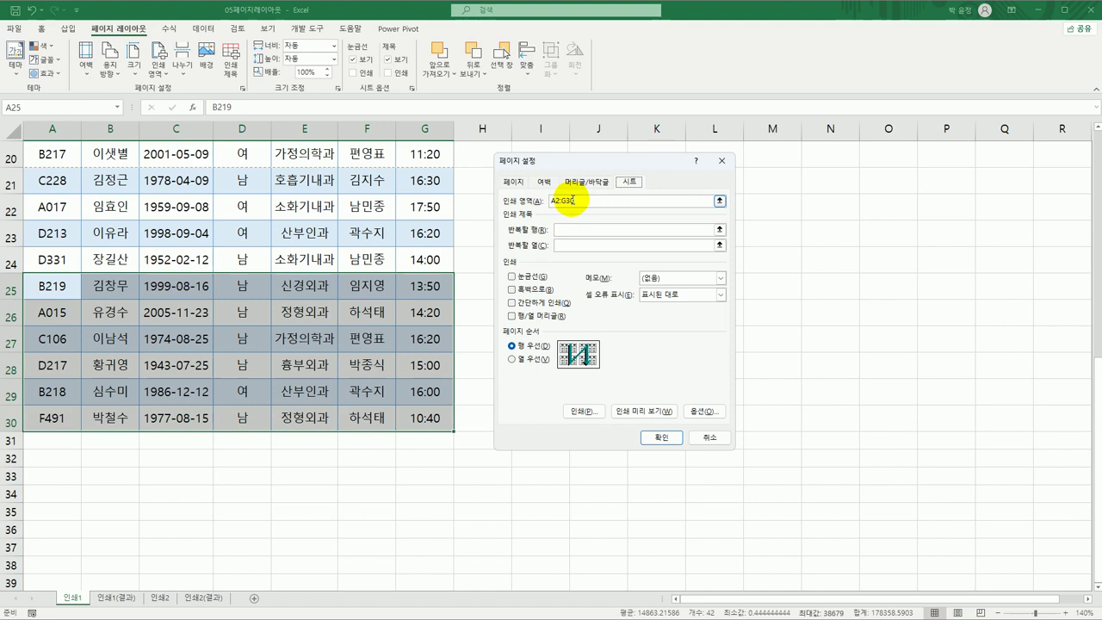
click(558, 230)
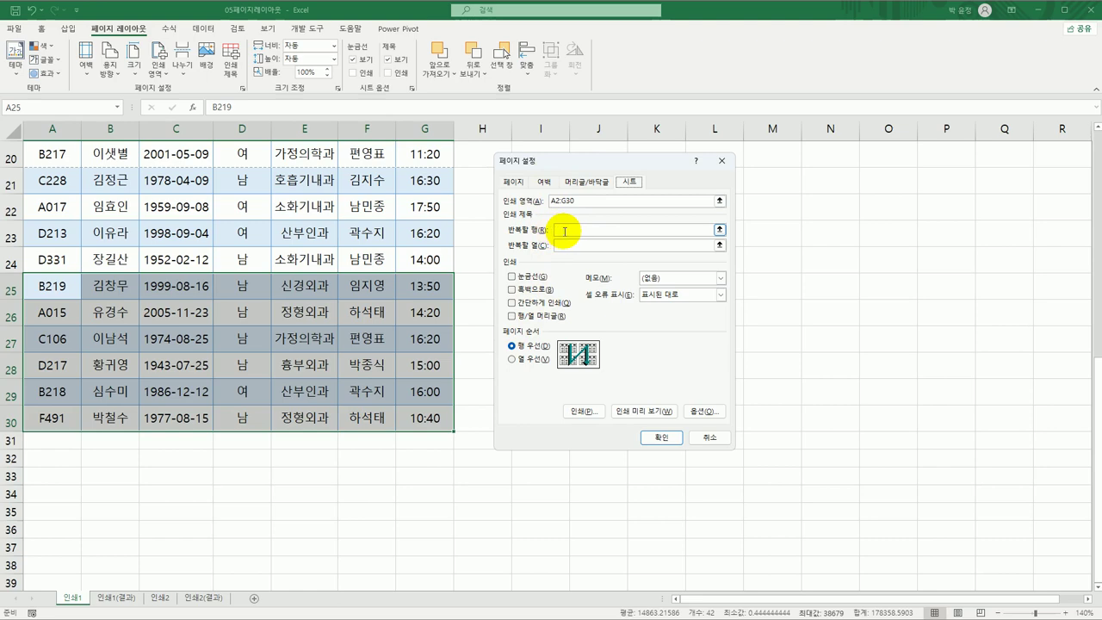
scroll(430, 283, up, 6)
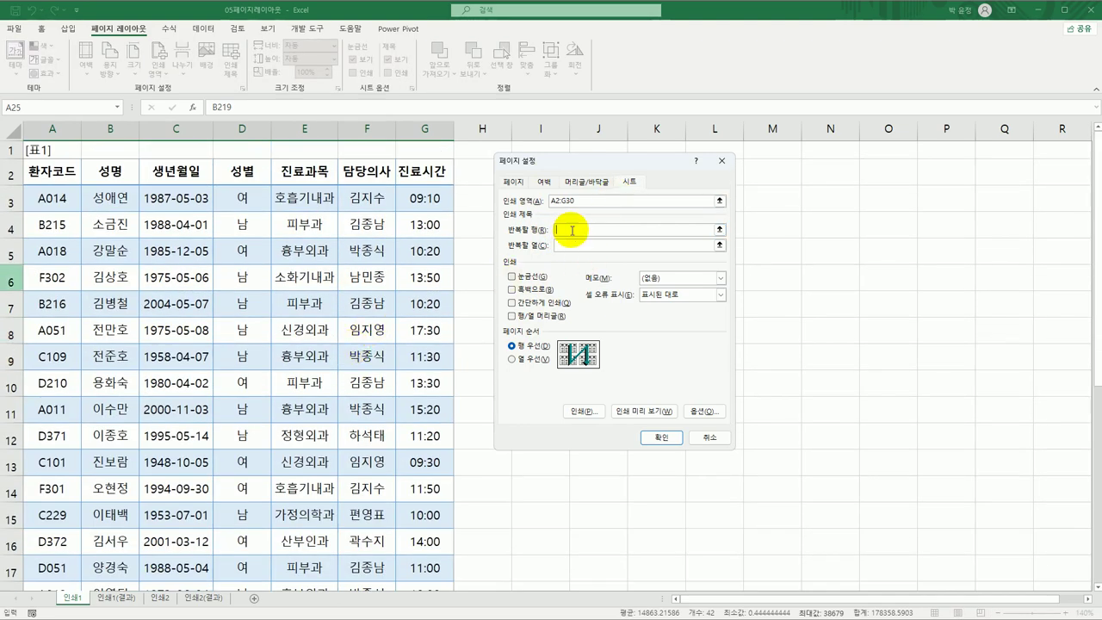
click(12, 176)
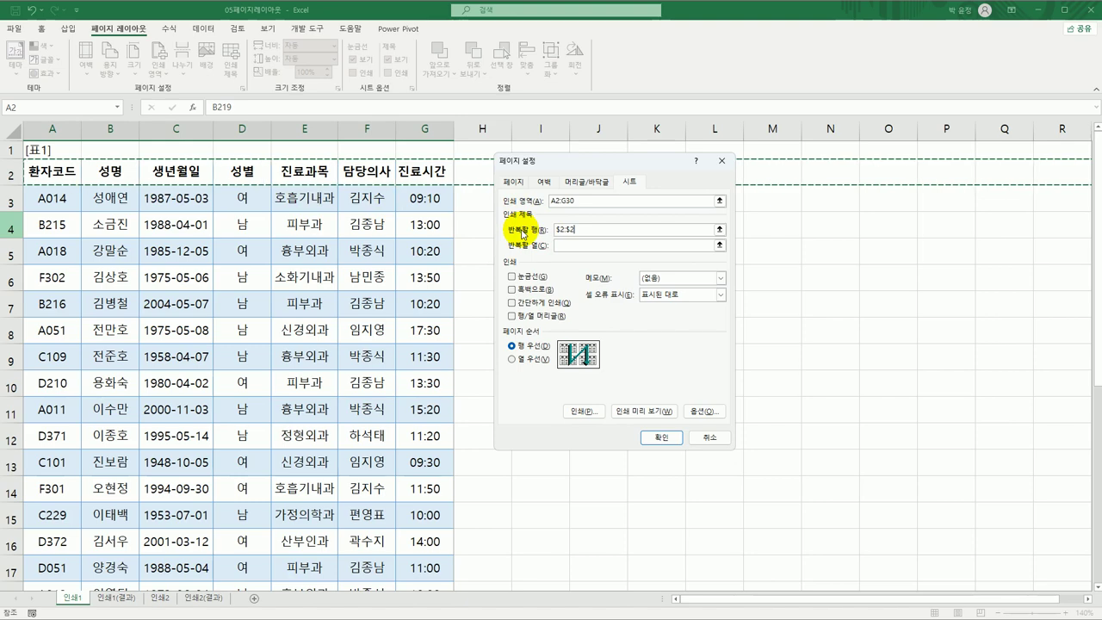
Step: Create a custom header whose right section shows the page number and total page count as &[페이지 번호]/&[전체 페이지 수]
click(592, 184)
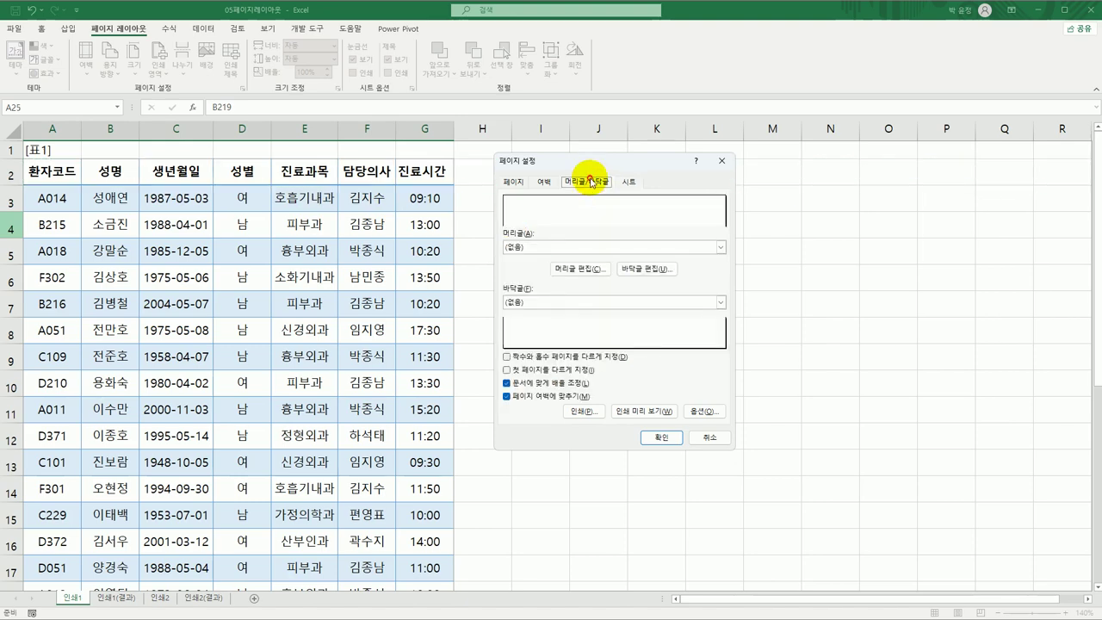
click(590, 270)
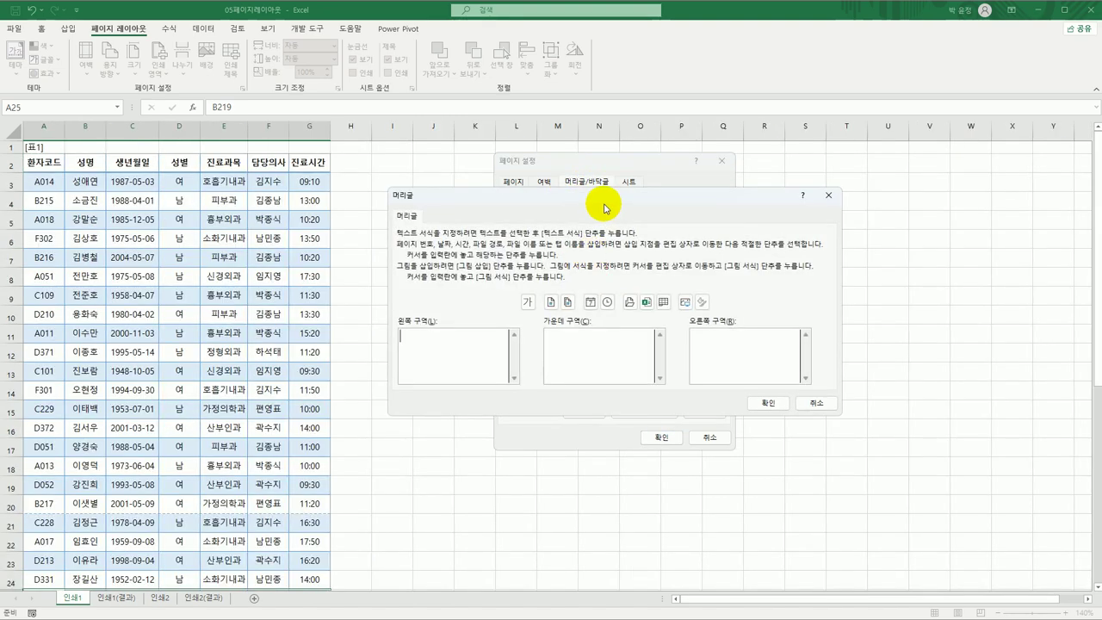
drag(592, 211, 550, 203)
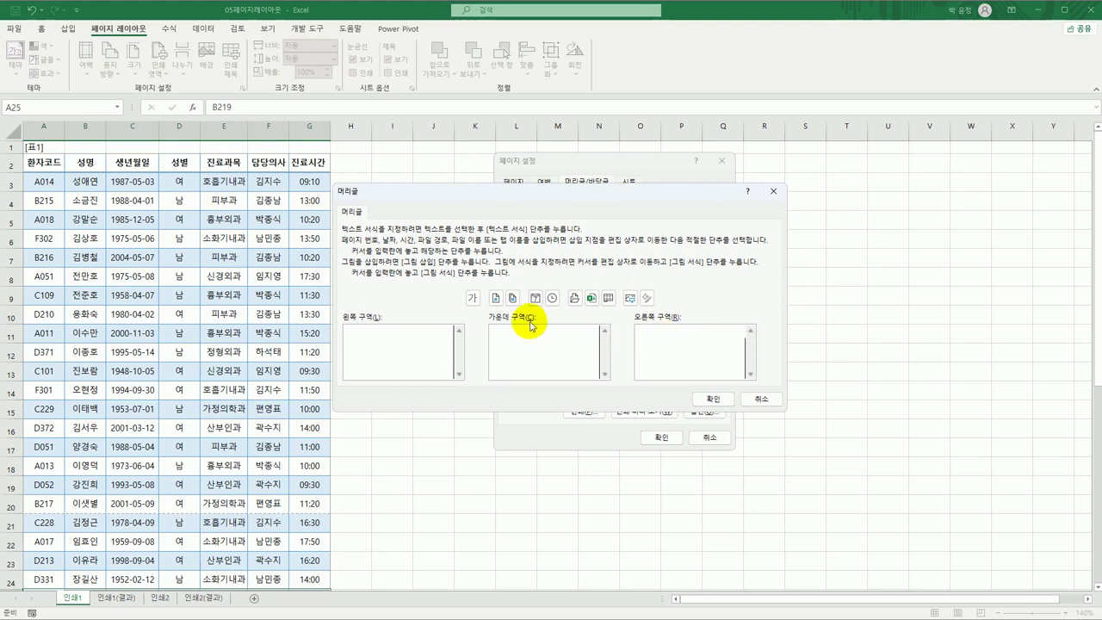
click(497, 299)
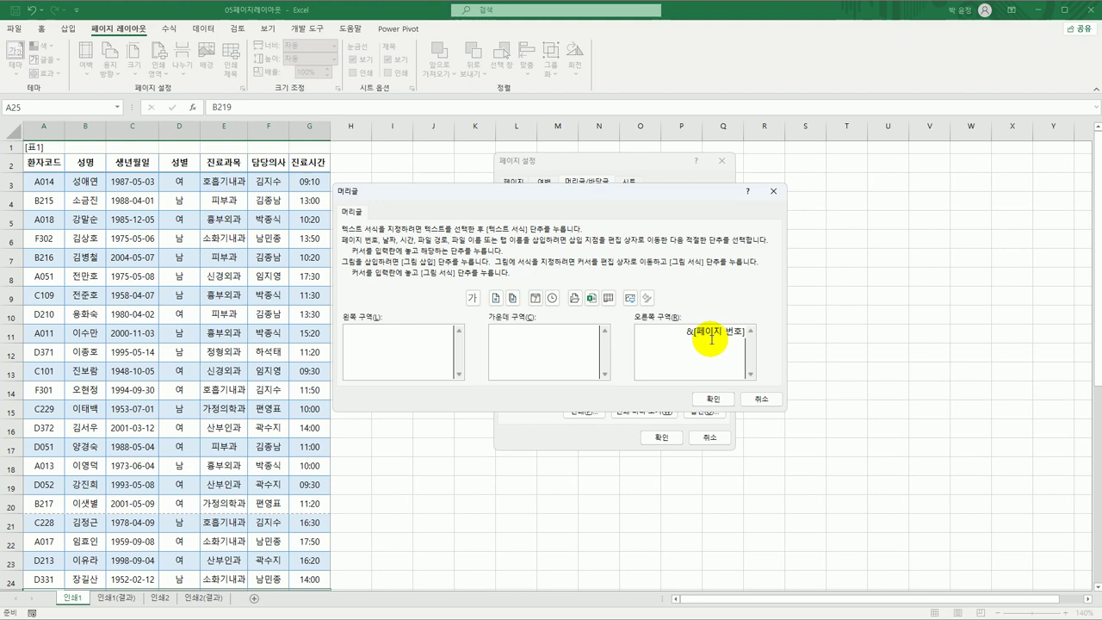
text(/)
click(512, 298)
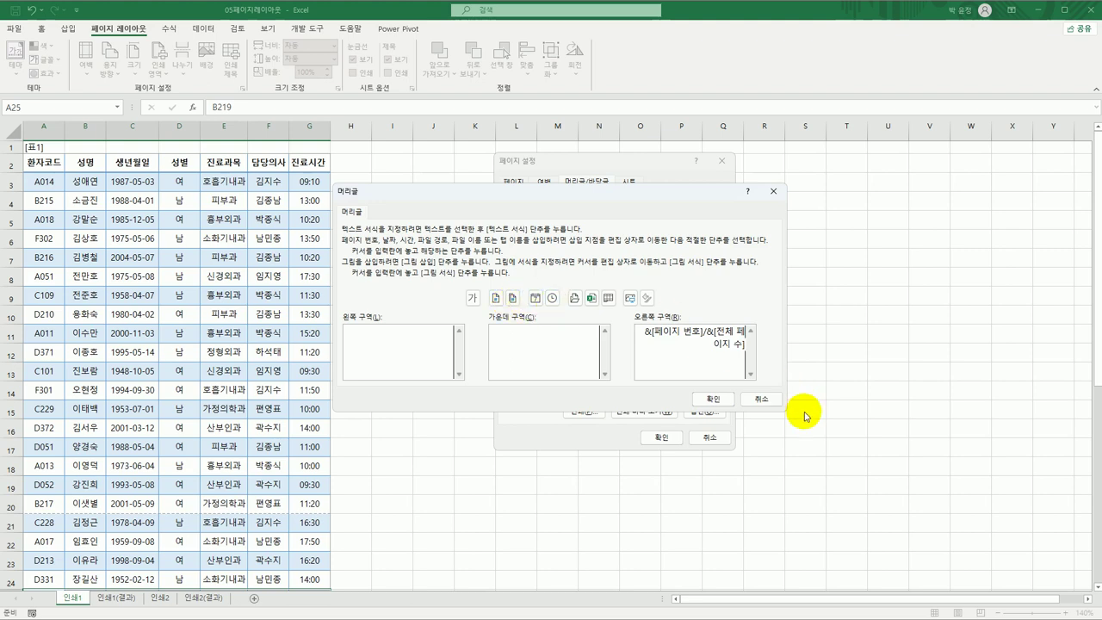
click(713, 399)
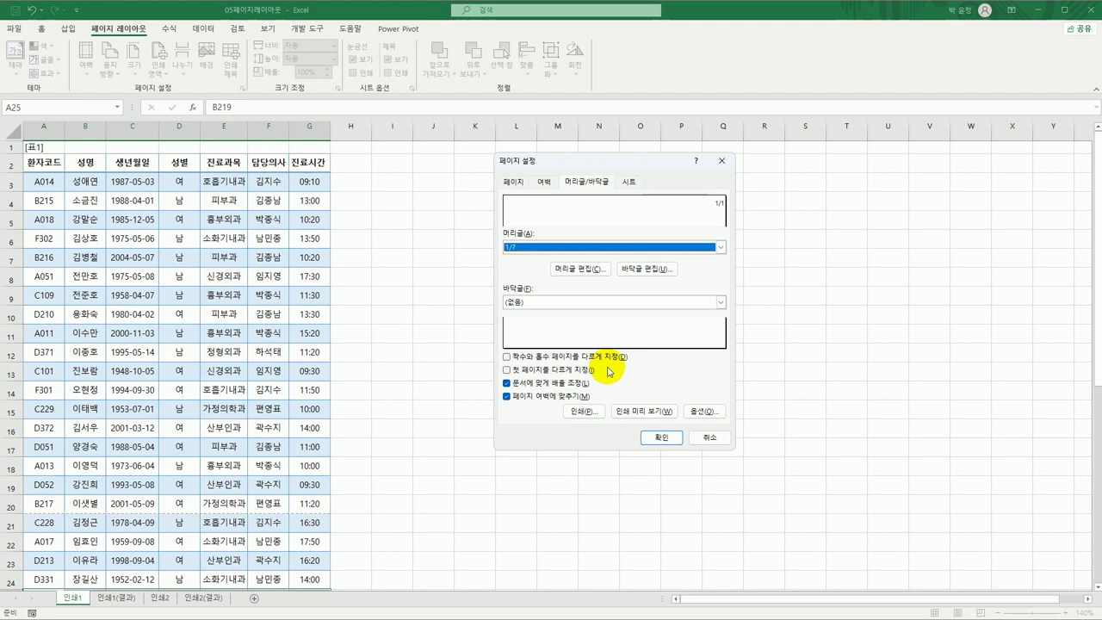
Step: Set the print scaling to 90% and apply the page setup
click(509, 181)
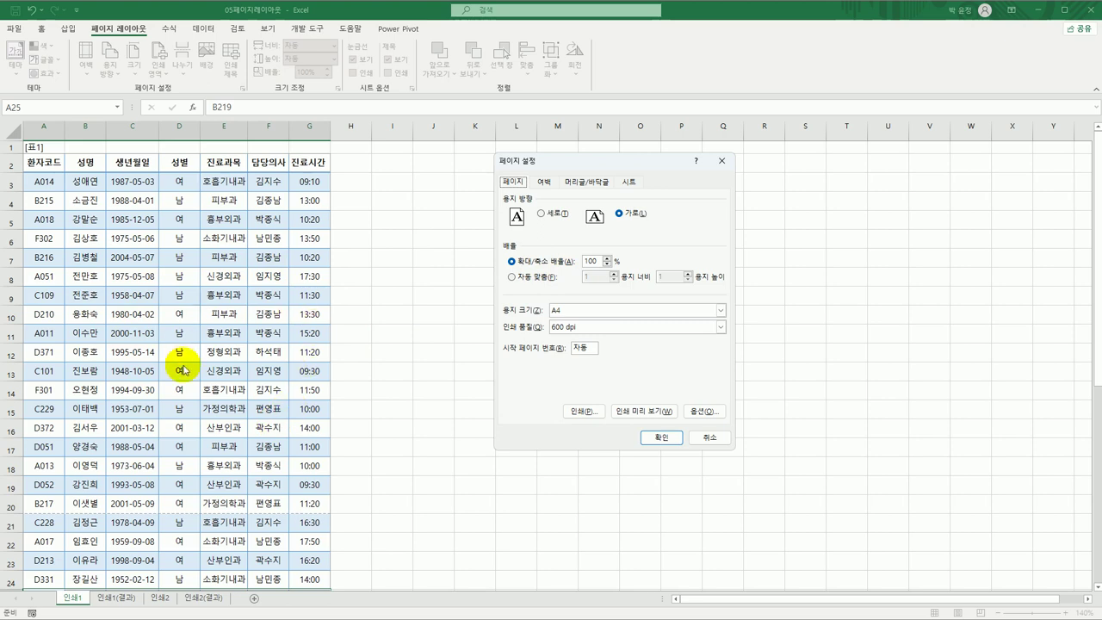
click(559, 261)
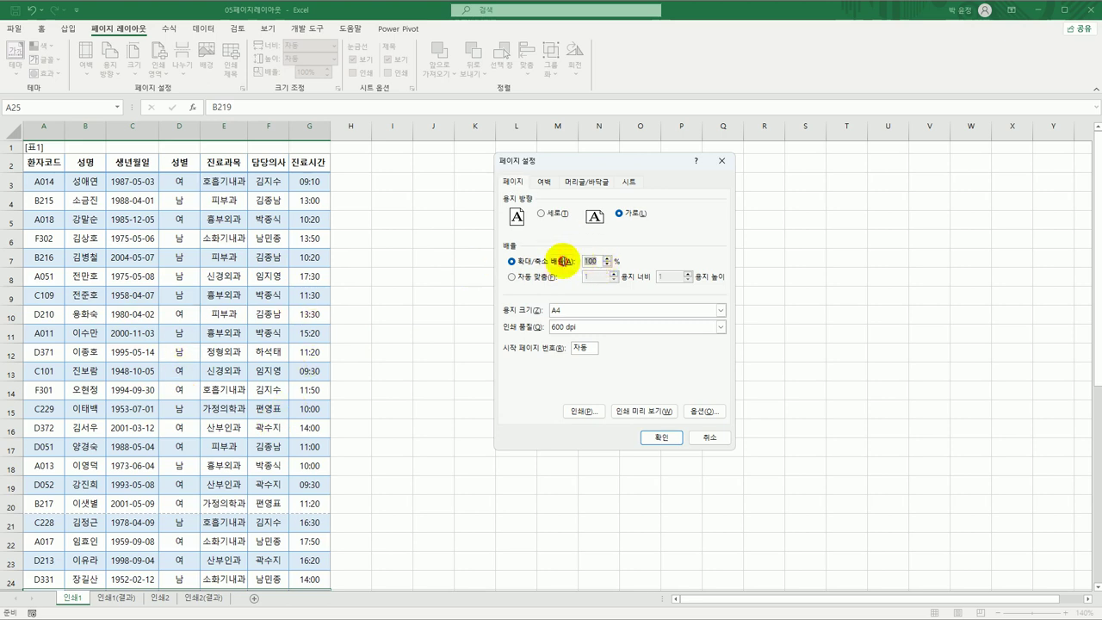
text(90)
click(661, 437)
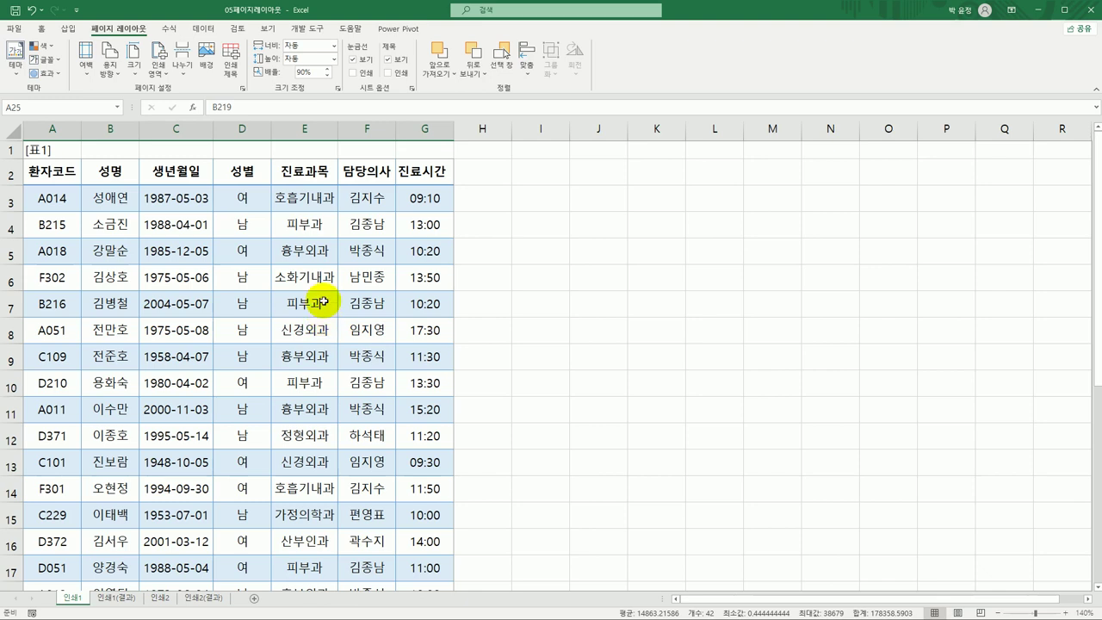
drag(53, 171, 417, 540)
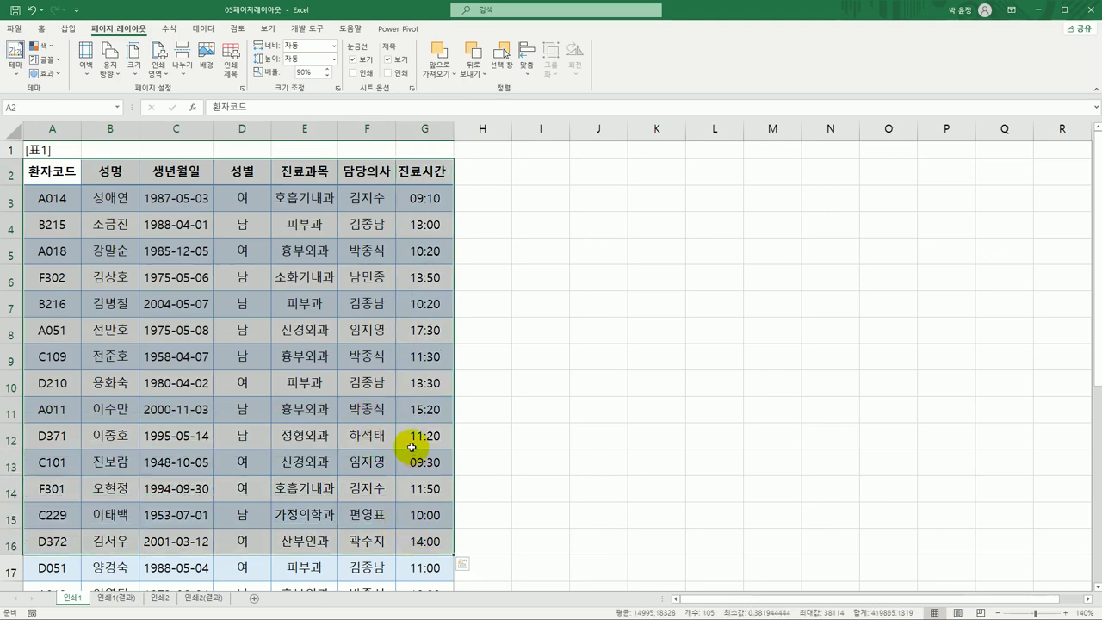
scroll(418, 439, down, 3)
drag(53, 339, 413, 560)
Step: Insert a page break at cell A17 so that row 17 starts a new printed page
scroll(573, 470, up, 3)
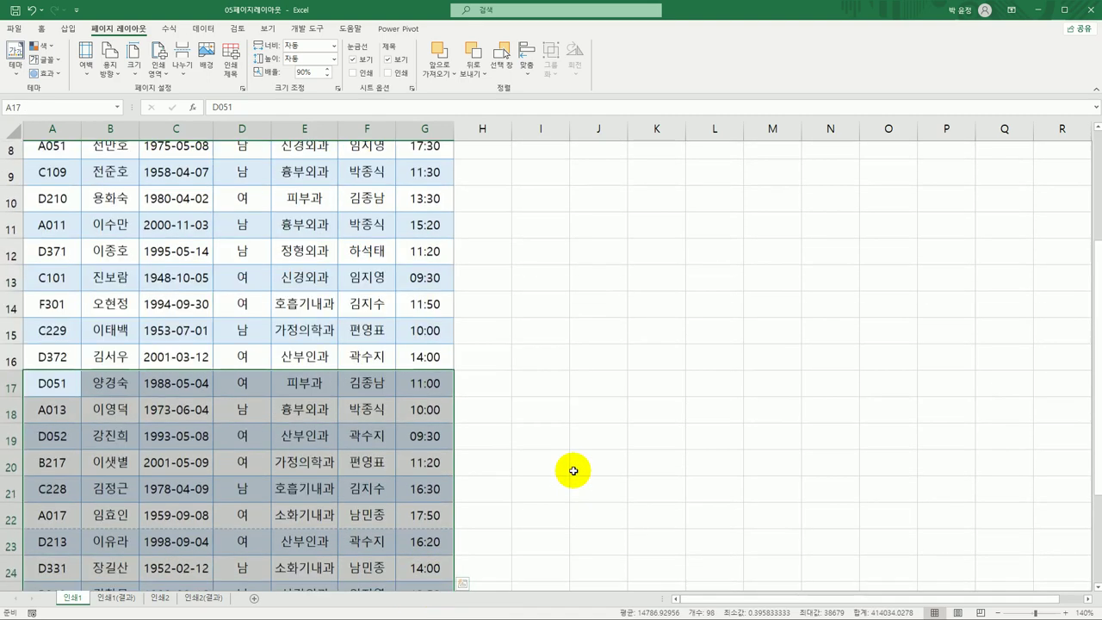
click(66, 445)
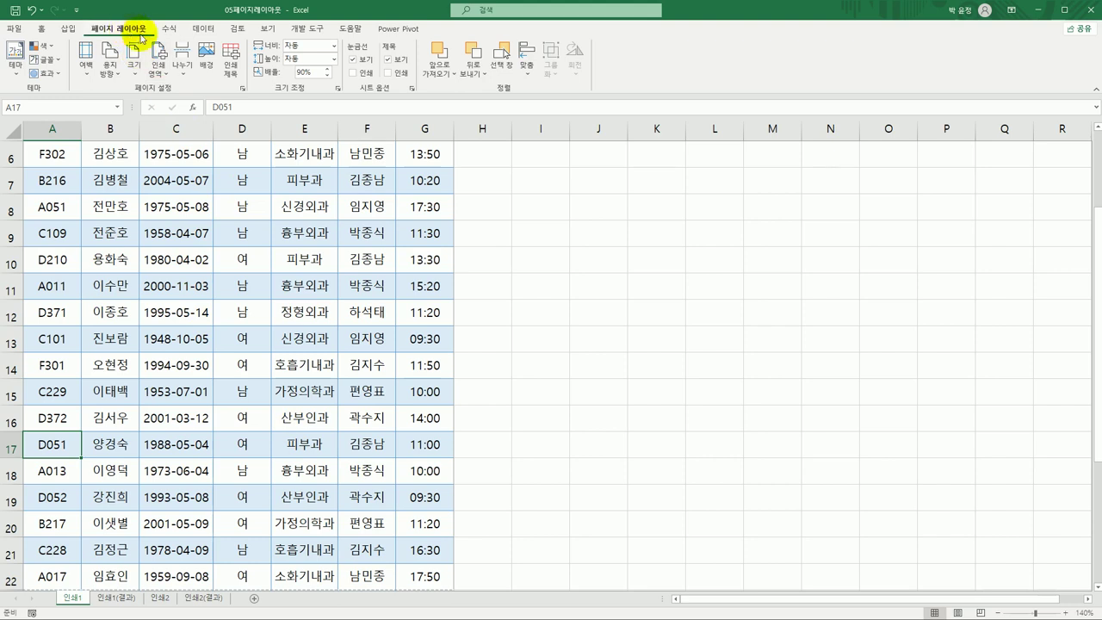
click(182, 62)
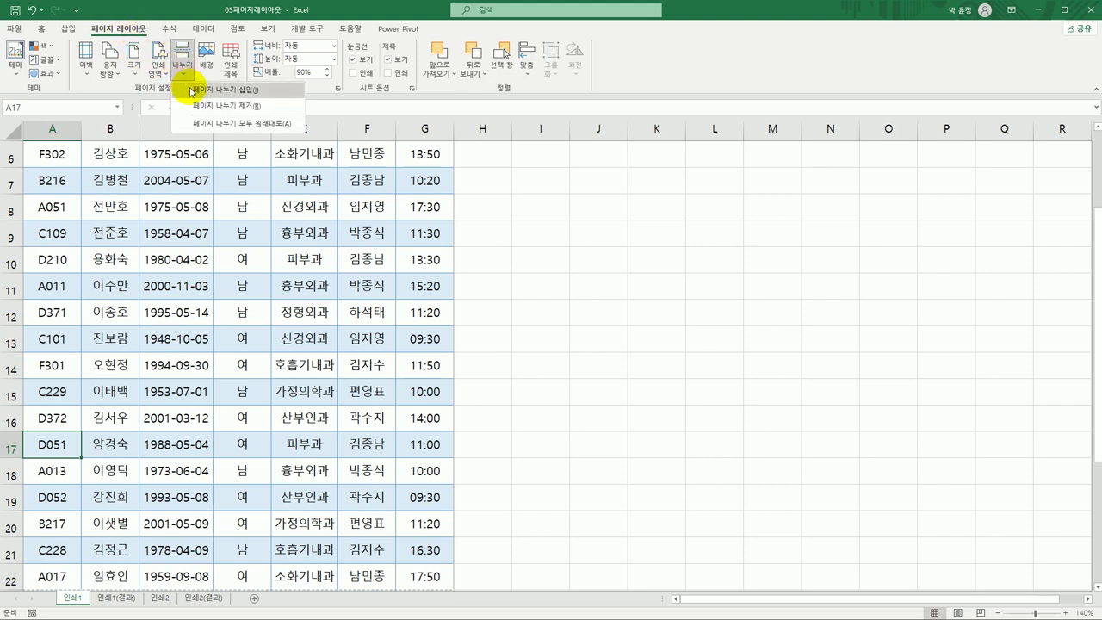
click(191, 89)
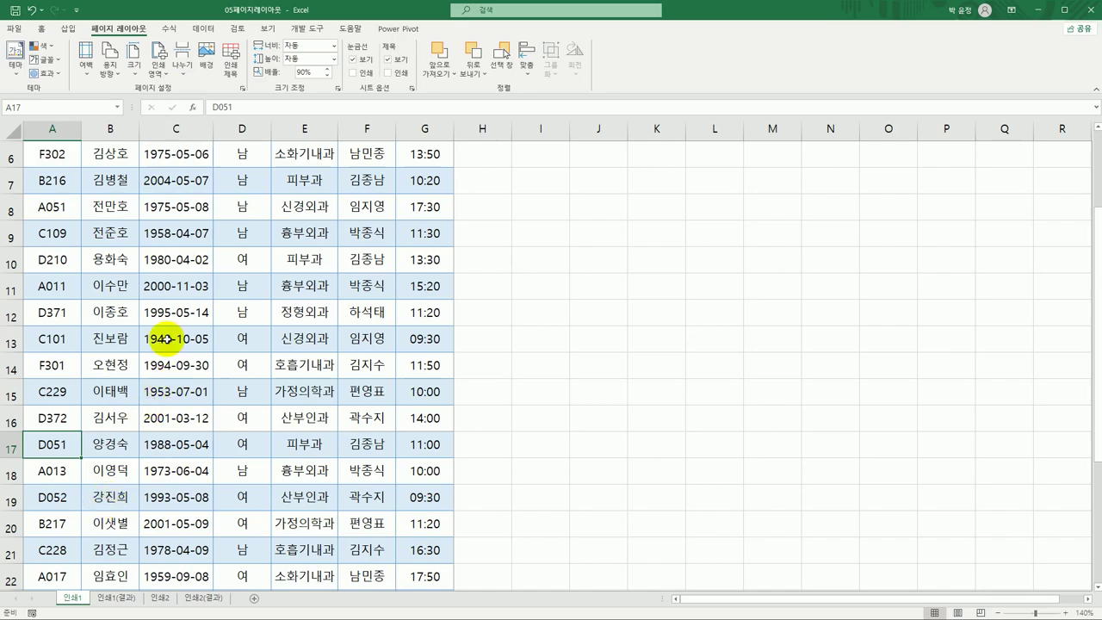
Step: Examine both pages in the print preview for the repeated title row and page-number header, and return to the sheet
click(19, 29)
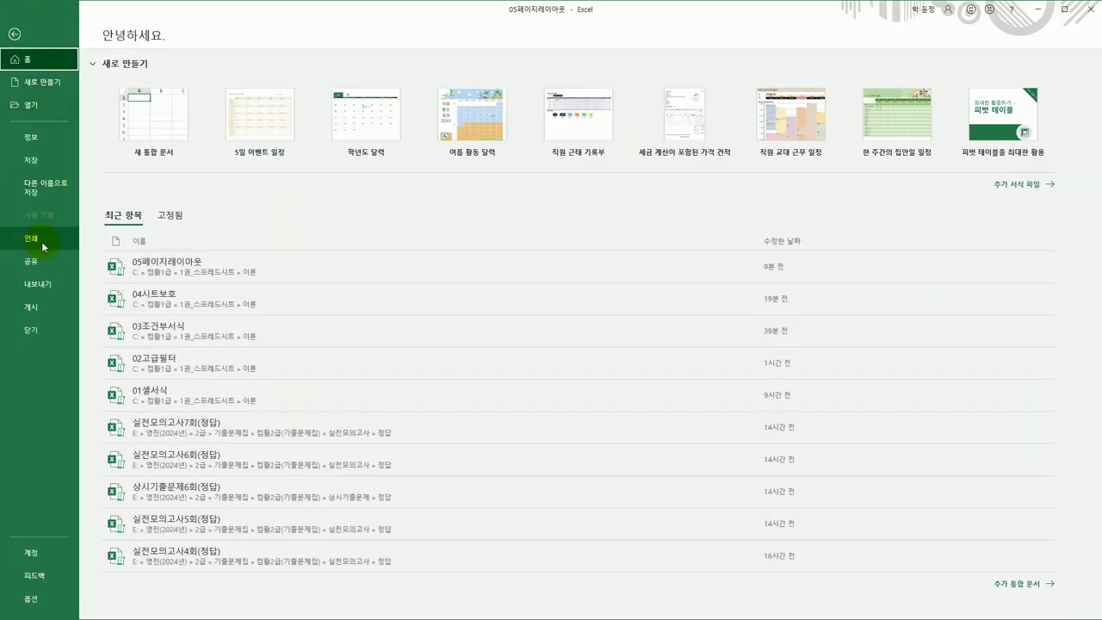
click(45, 239)
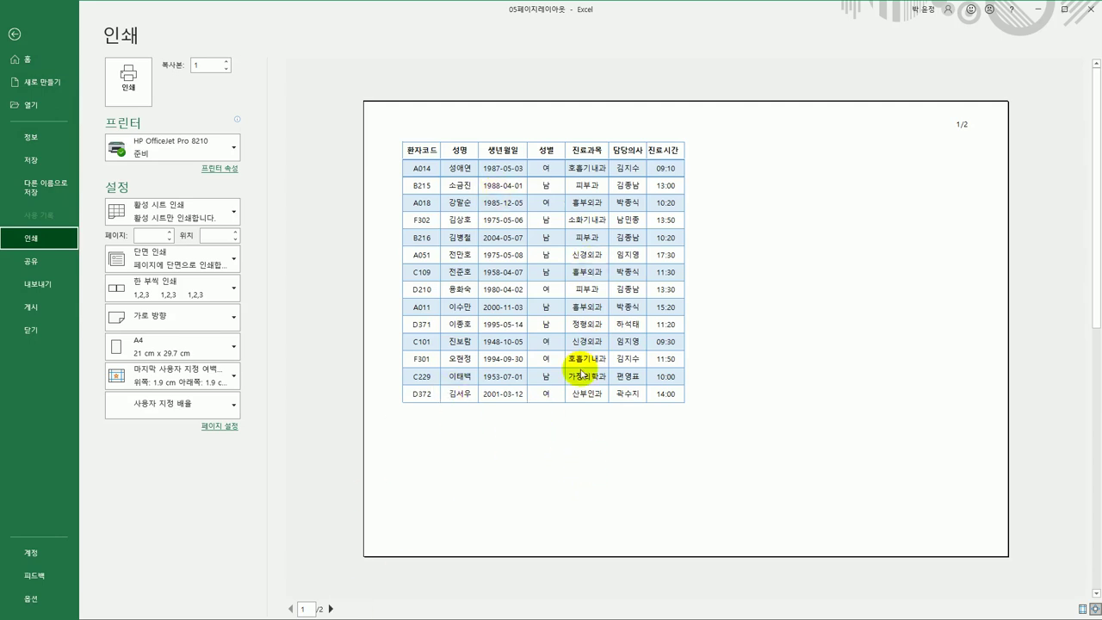
click(330, 608)
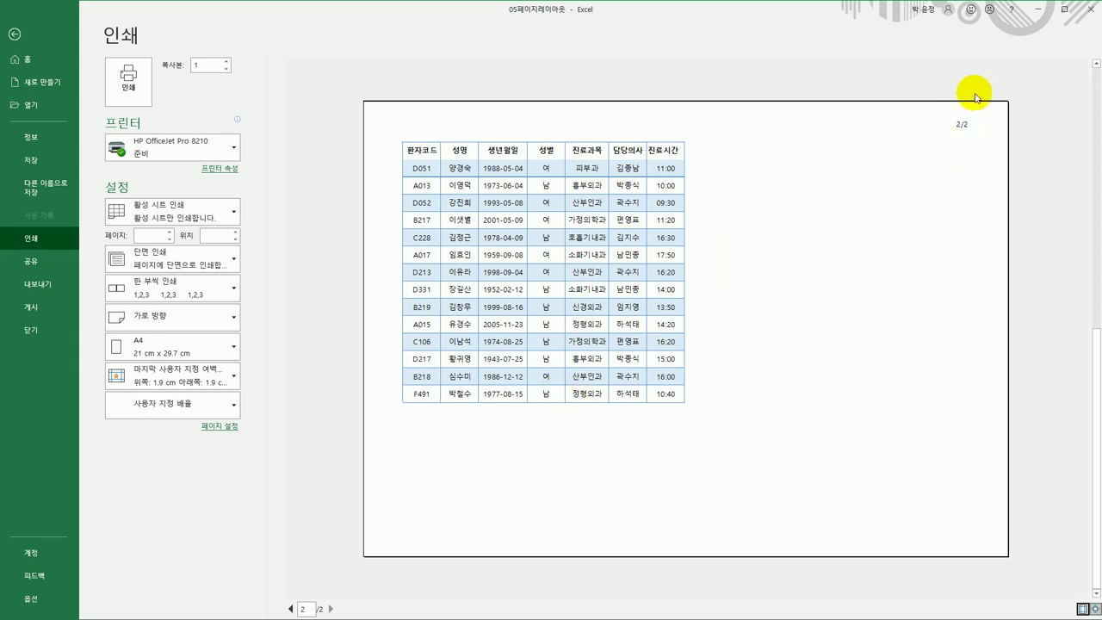
click(290, 608)
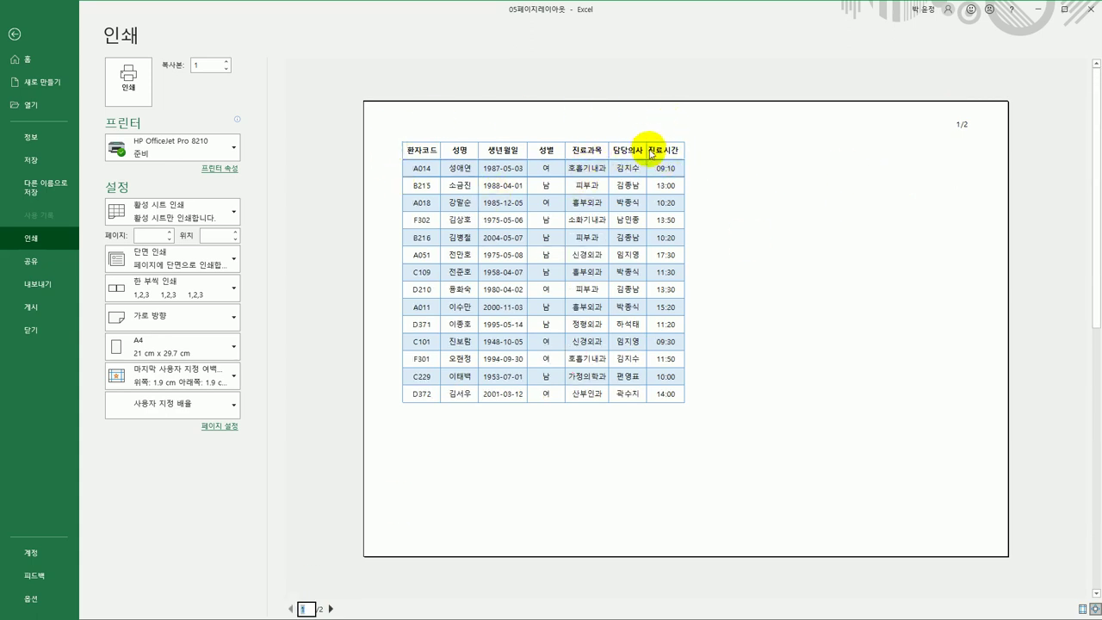
click(330, 609)
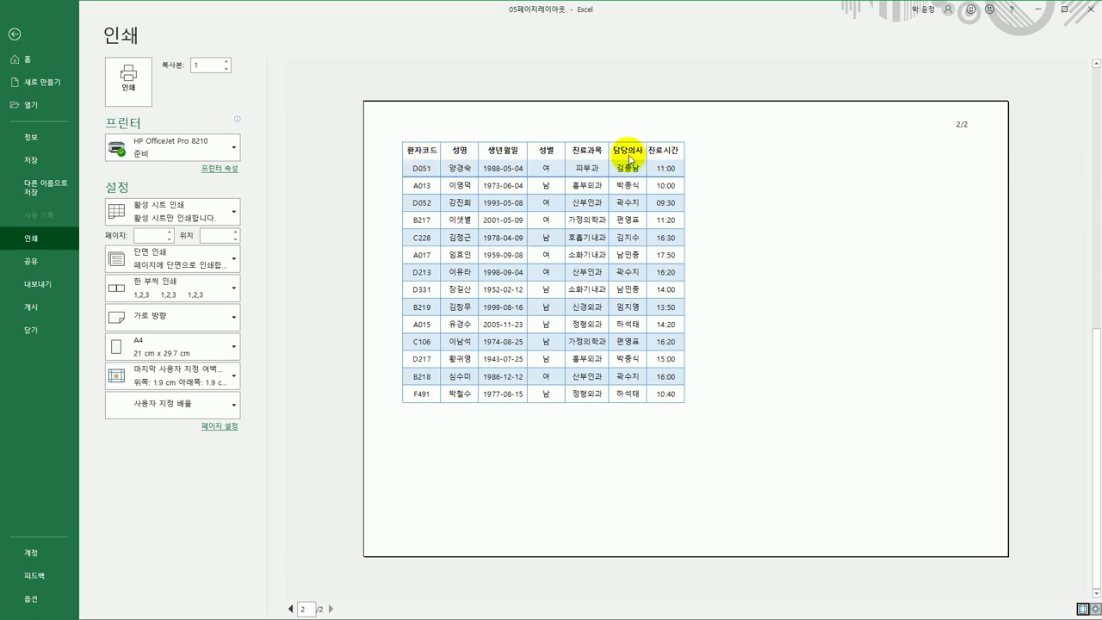
click(12, 36)
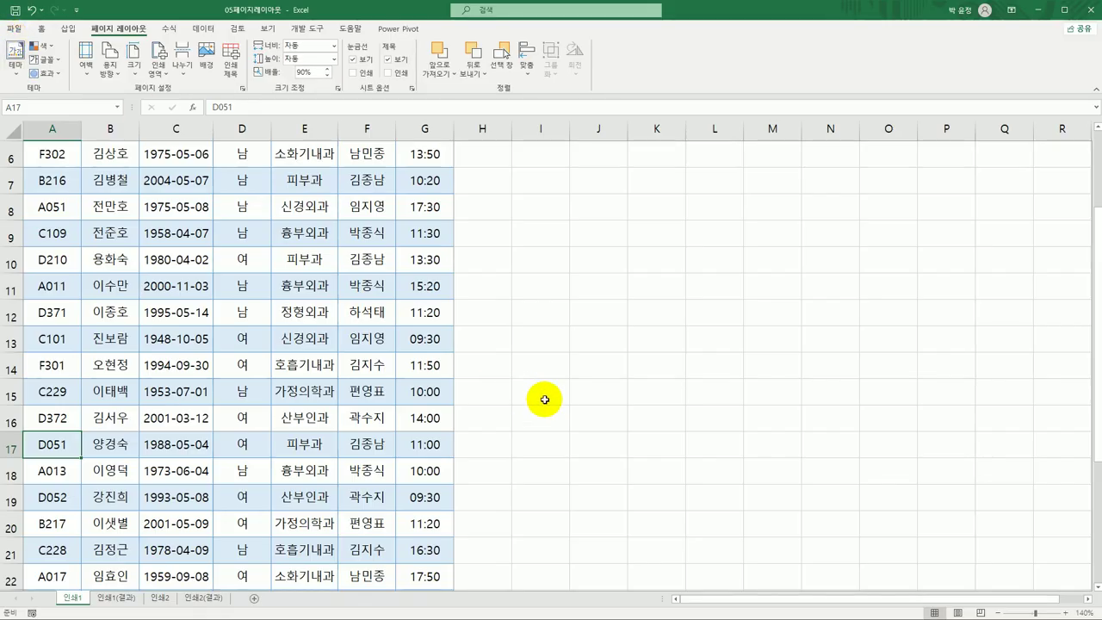
click(549, 400)
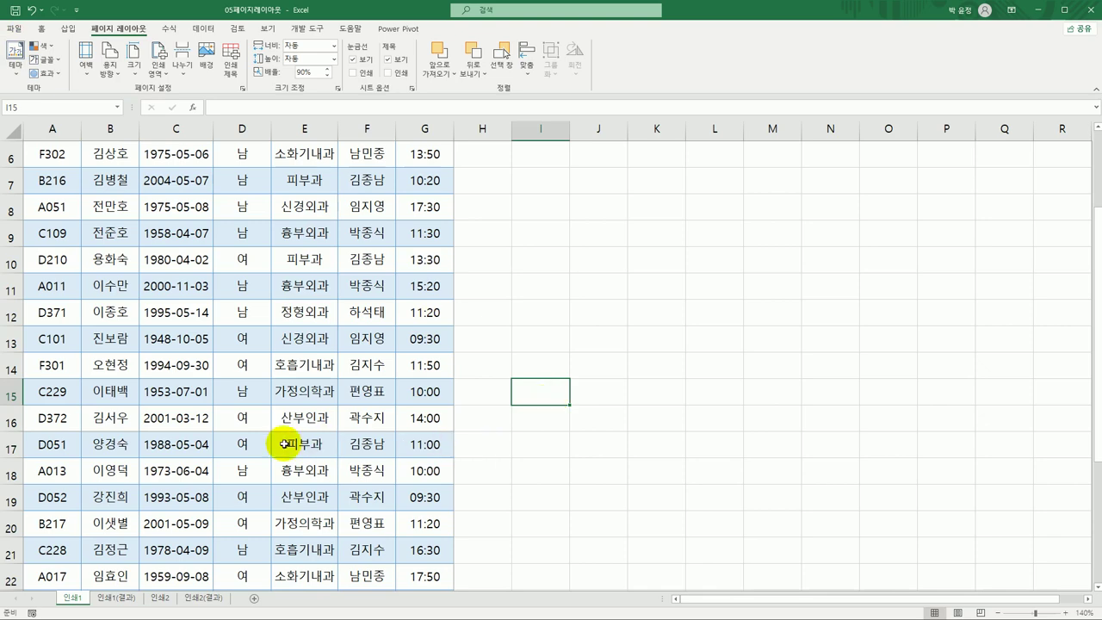
Step: Switch to sheet 인쇄2 and set its page margins to centre the printout horizontally (가로) on the page
scroll(282, 439, up, 2)
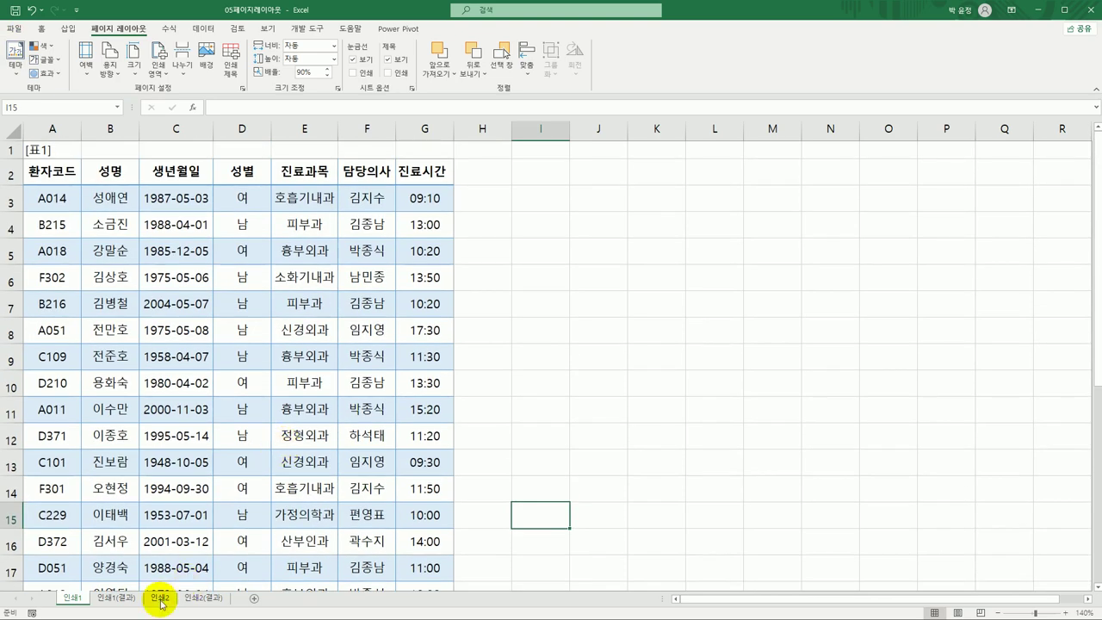
click(159, 598)
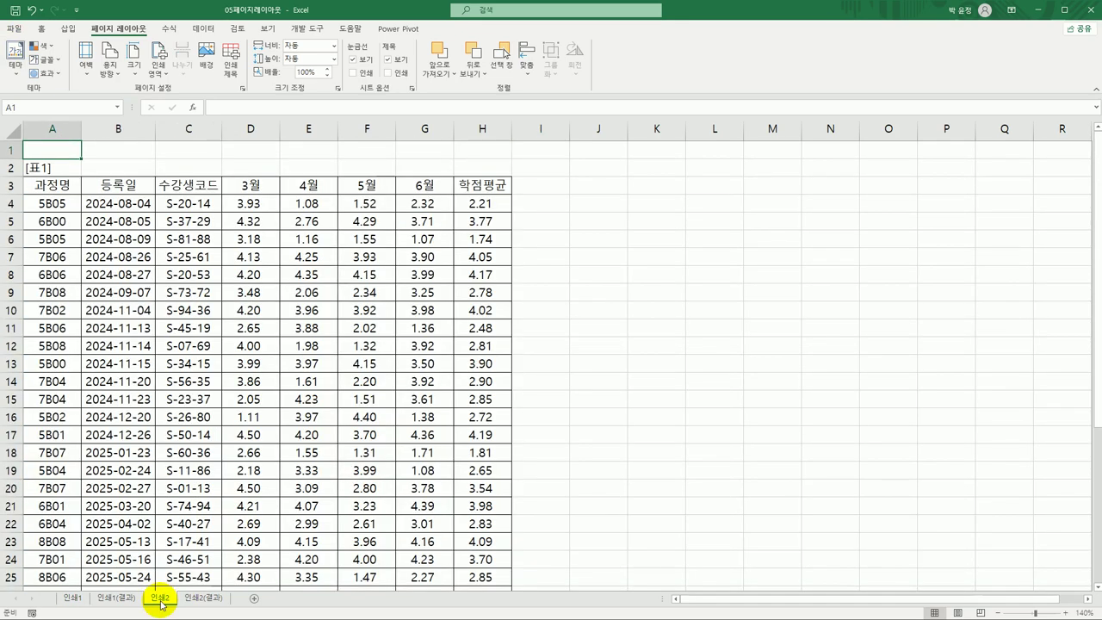
click(243, 88)
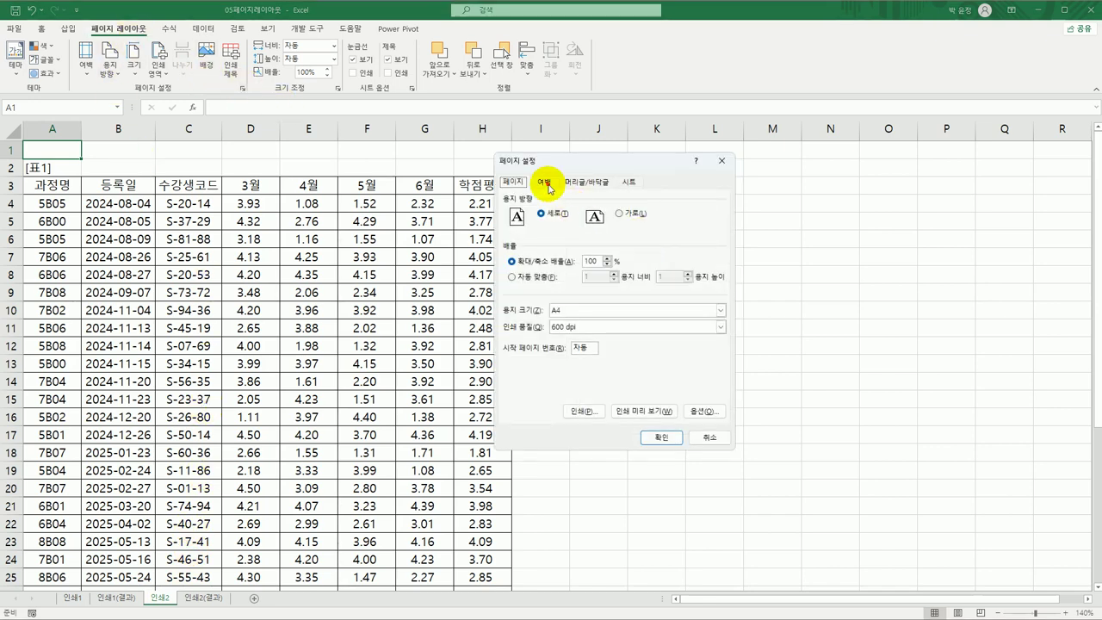
click(546, 184)
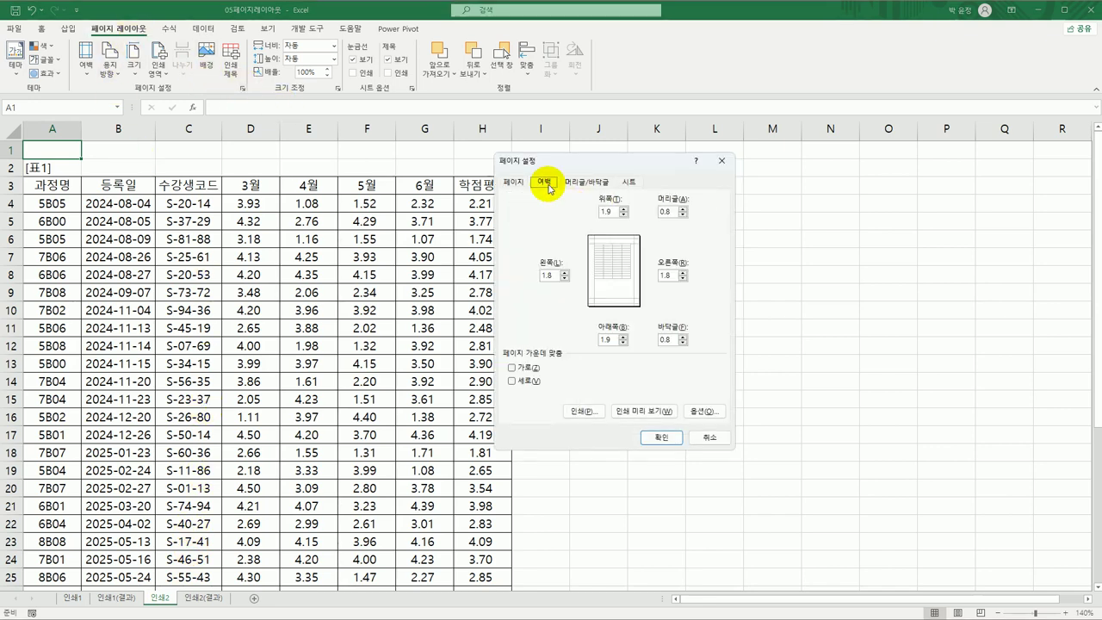
click(534, 370)
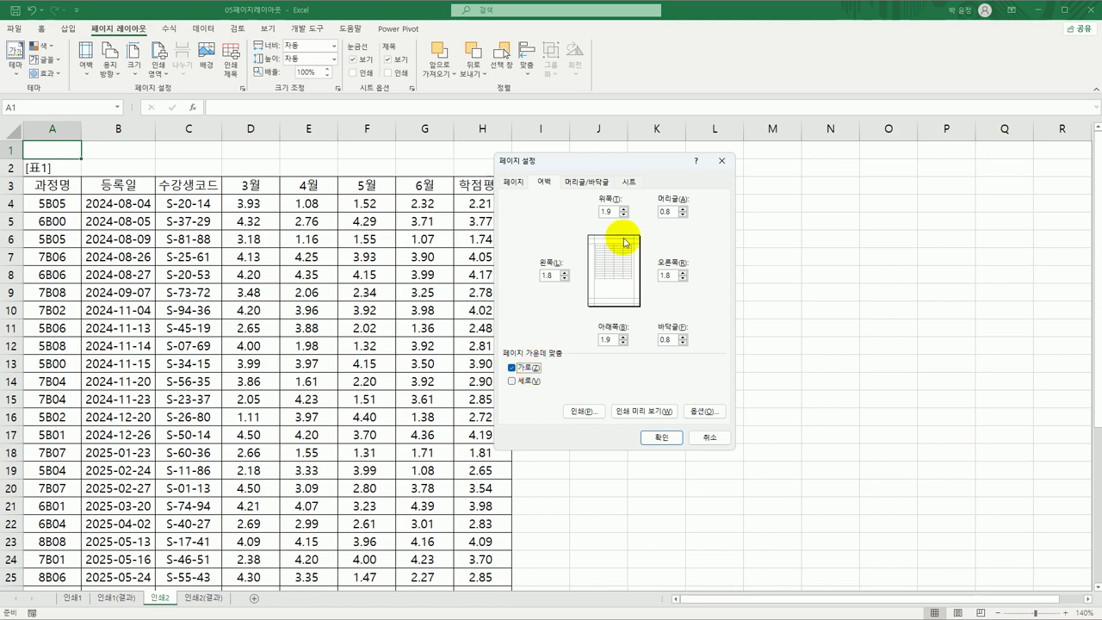
Step: Create a custom header for sheet 인쇄2 whose left section shows the sheet name as &[탭]
click(595, 183)
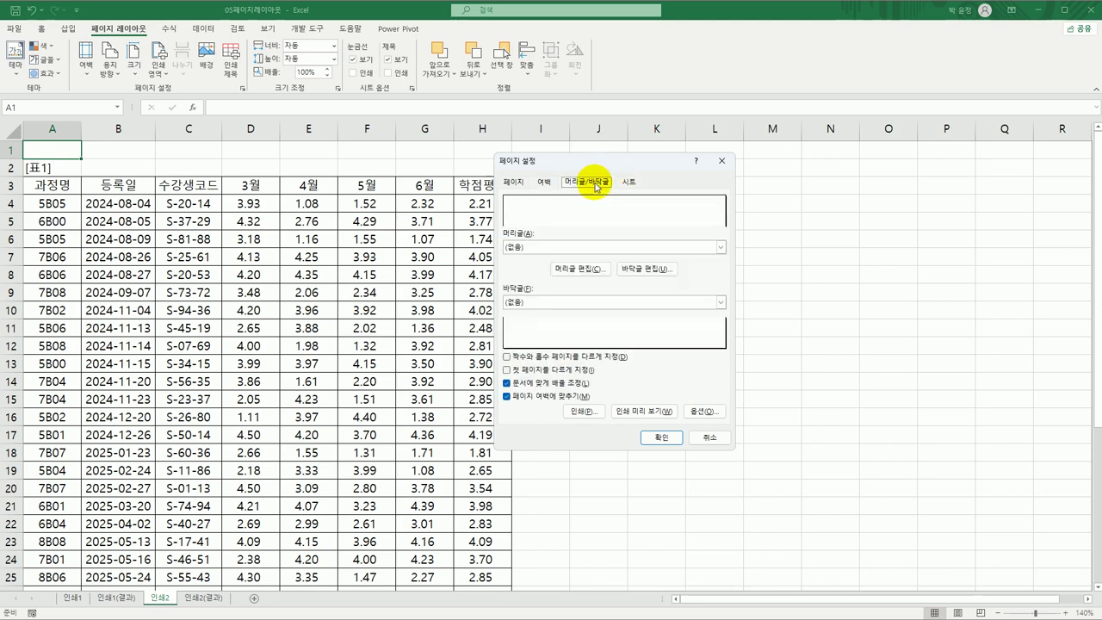
click(590, 272)
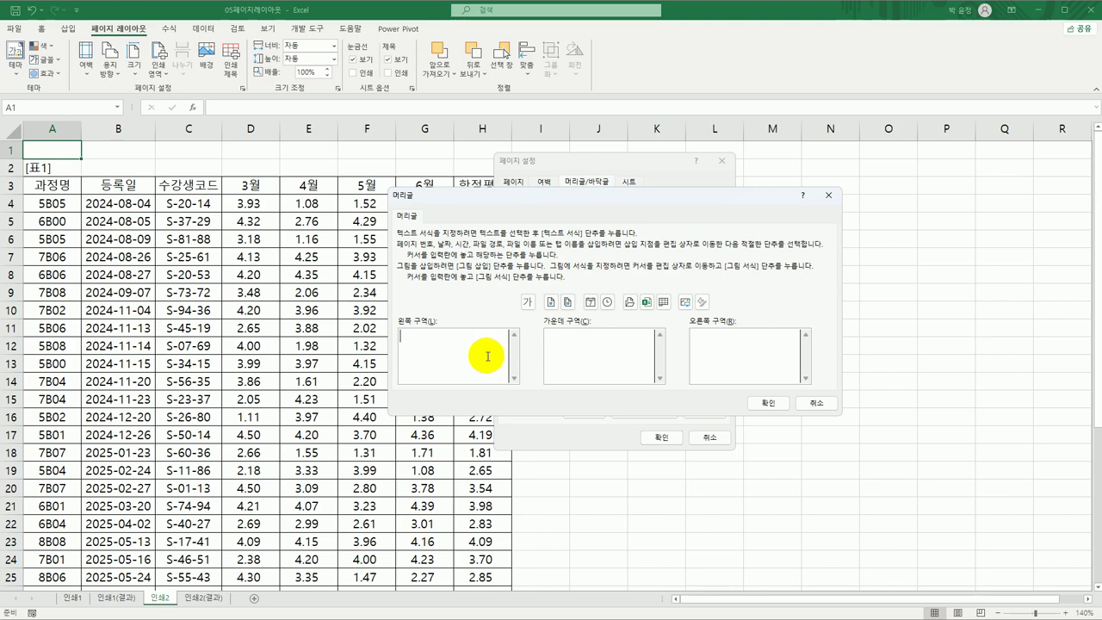
click(664, 302)
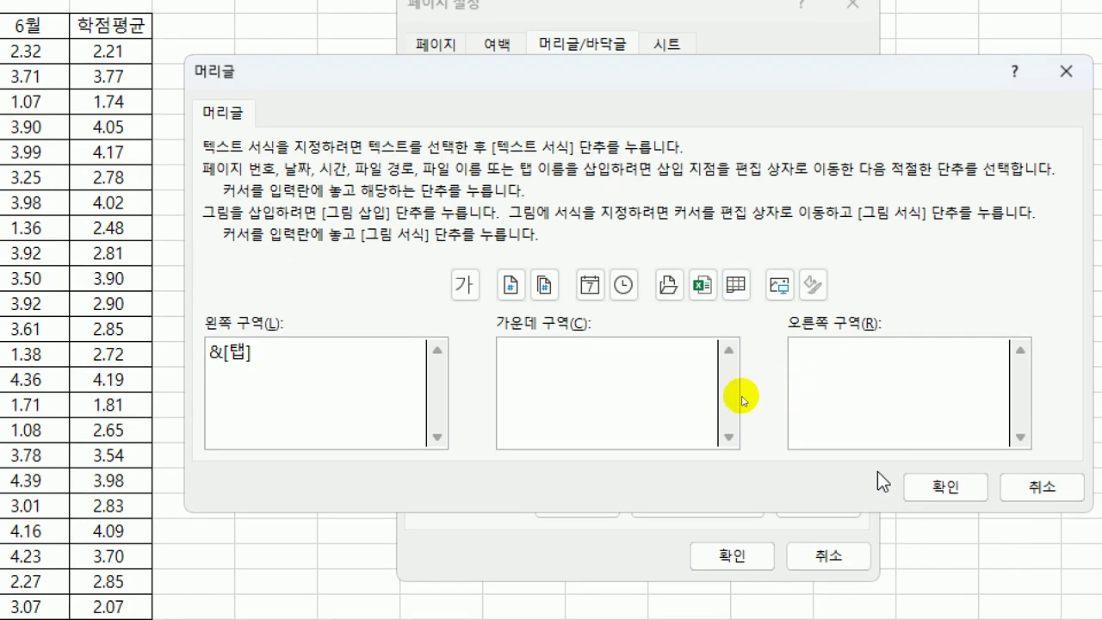
click(936, 487)
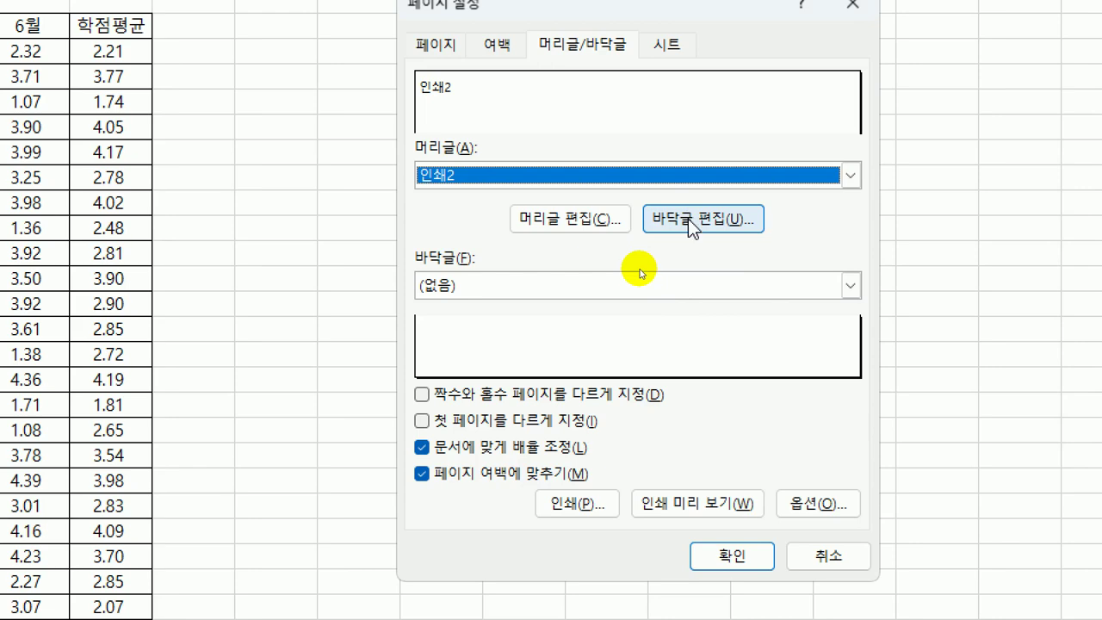
Step: Create a custom footer whose right section shows the page number as &[페이지 번호]
click(687, 219)
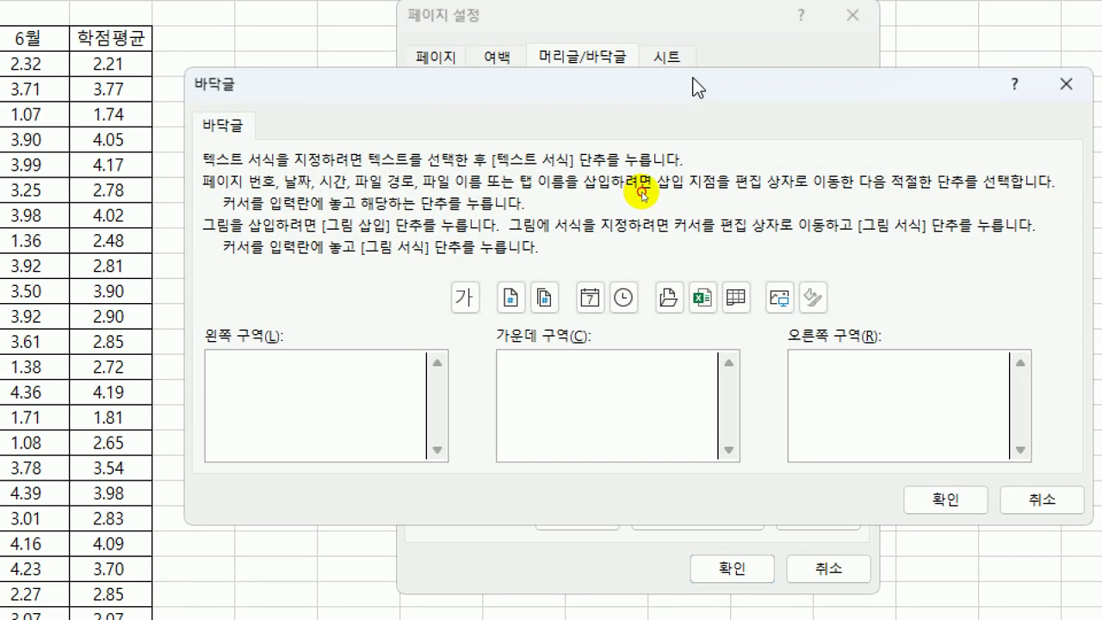
drag(695, 86, 595, 86)
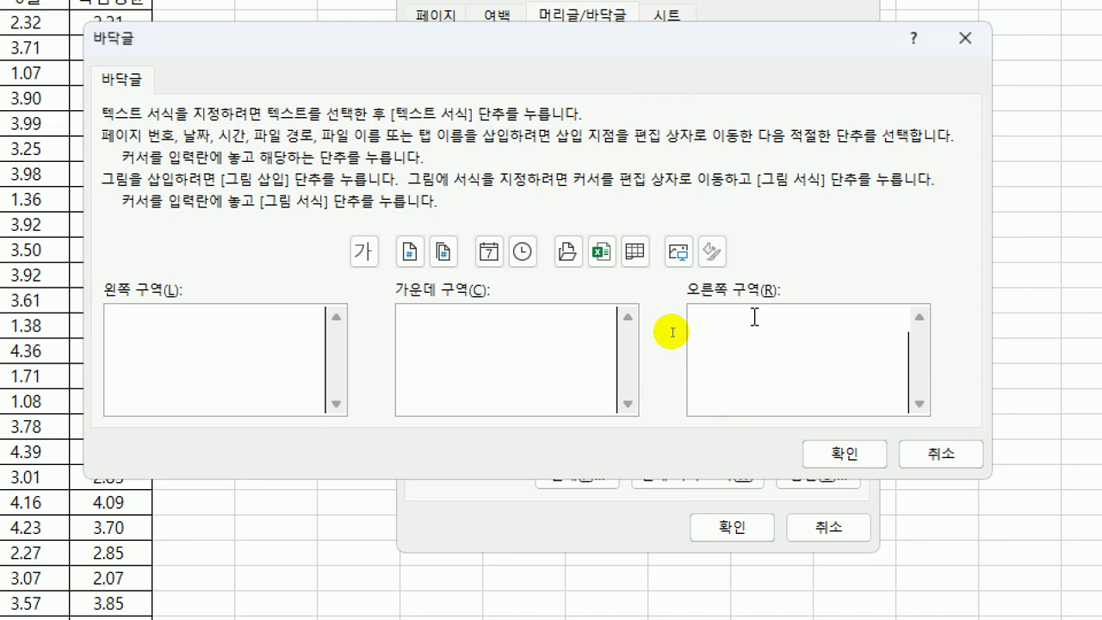
click(419, 254)
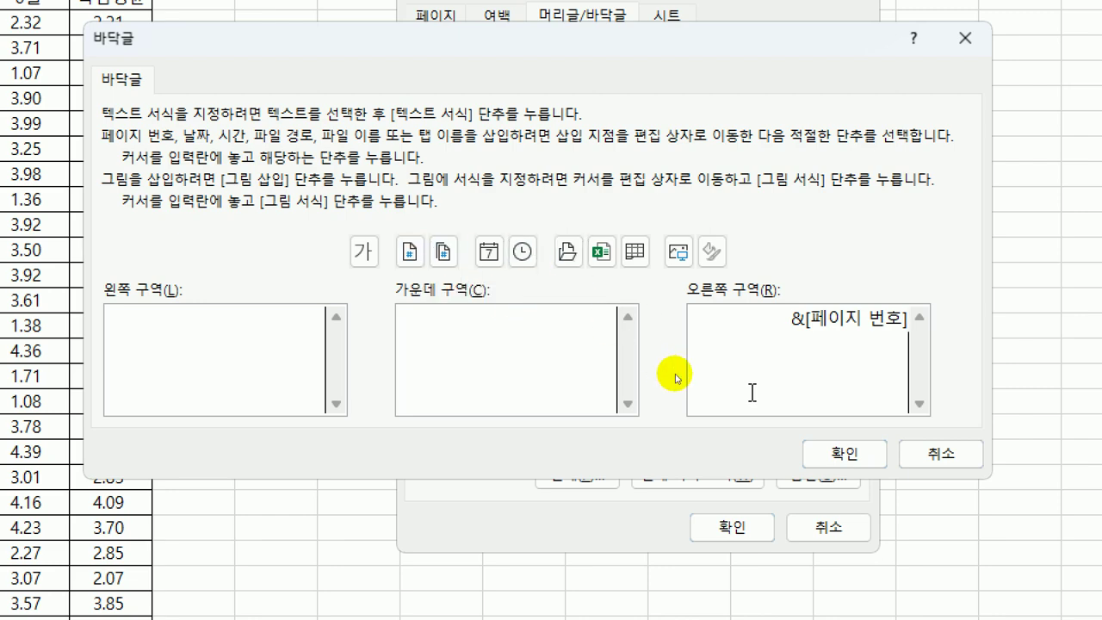
click(842, 452)
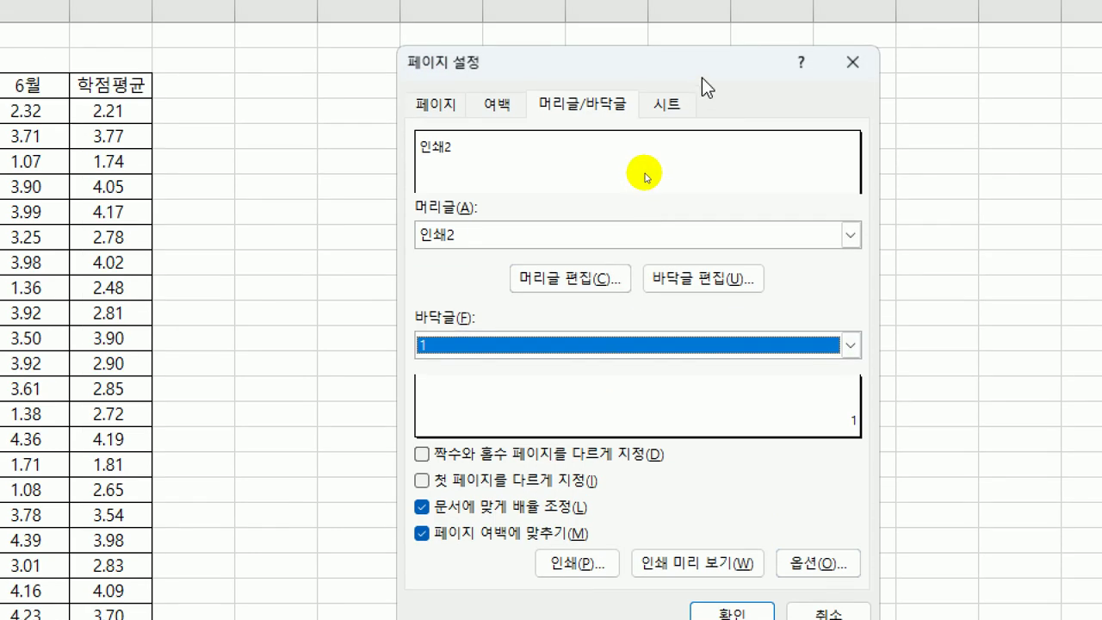
Step: Set the print area of sheet 인쇄2 to the table range $A$3:$H$38
click(665, 21)
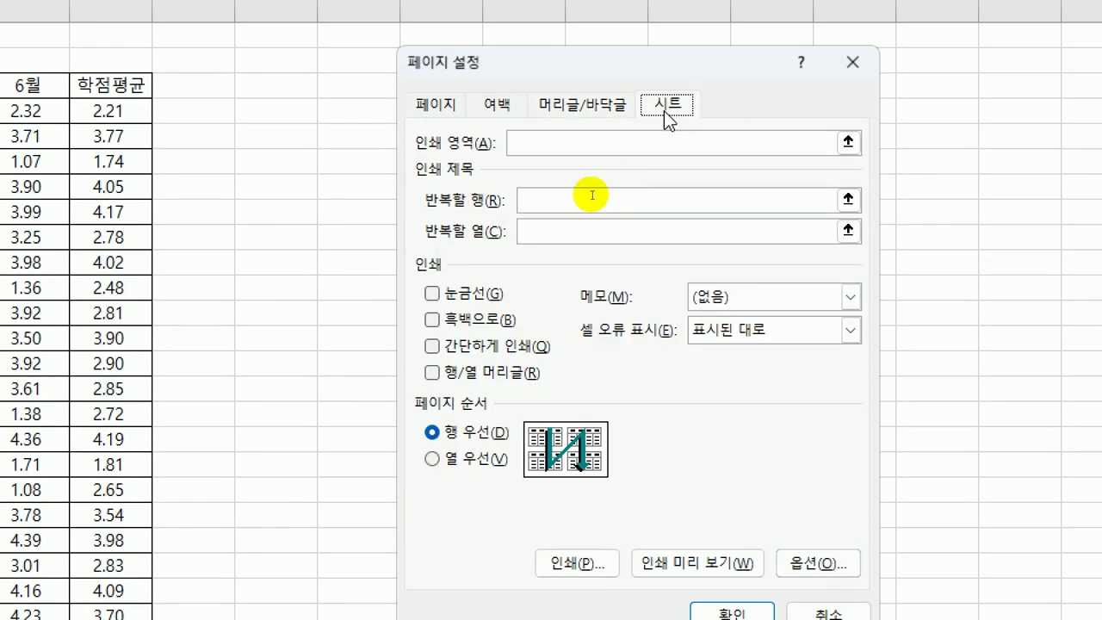
click(549, 148)
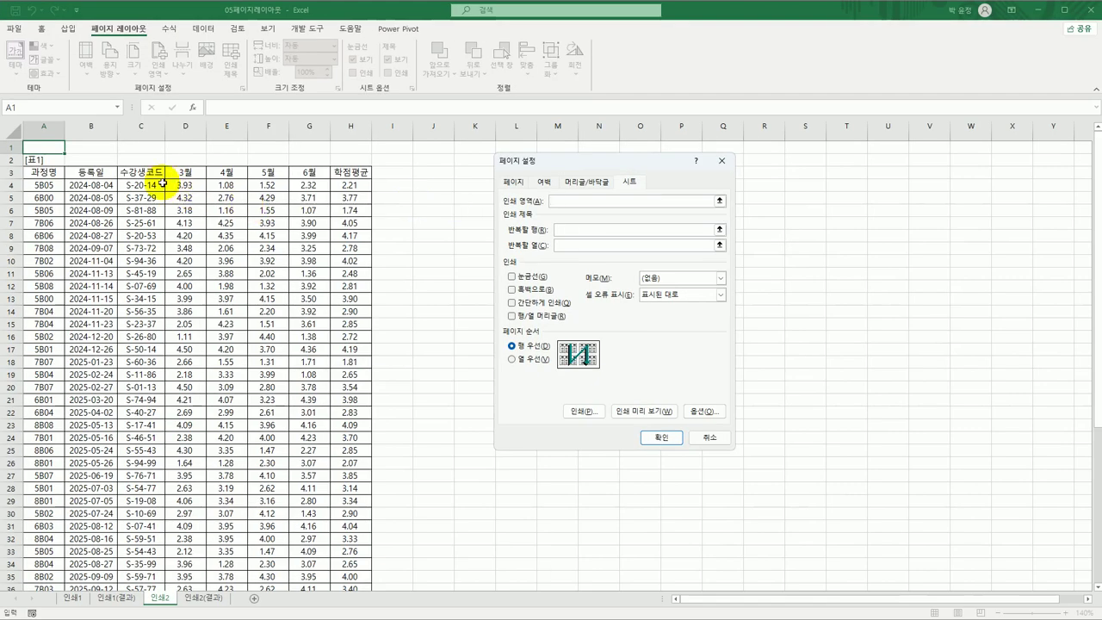
drag(54, 176, 420, 506)
drag(68, 186, 474, 555)
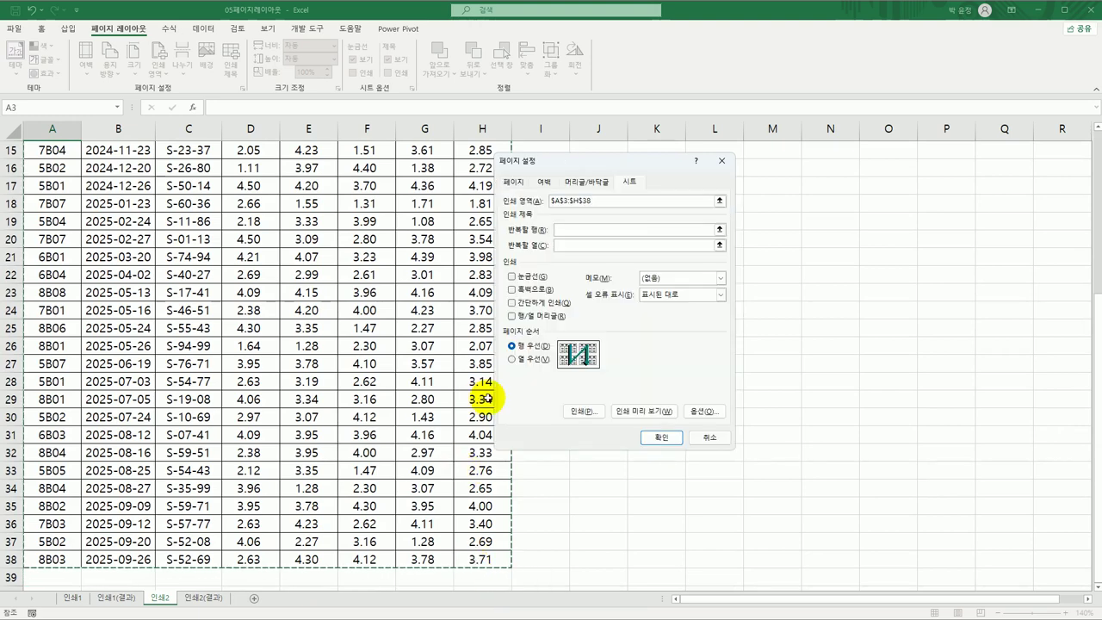
Step: Set row 3 ($3:$3) as the title row repeated on every page and apply the page setup
click(573, 230)
scroll(402, 327, up, 5)
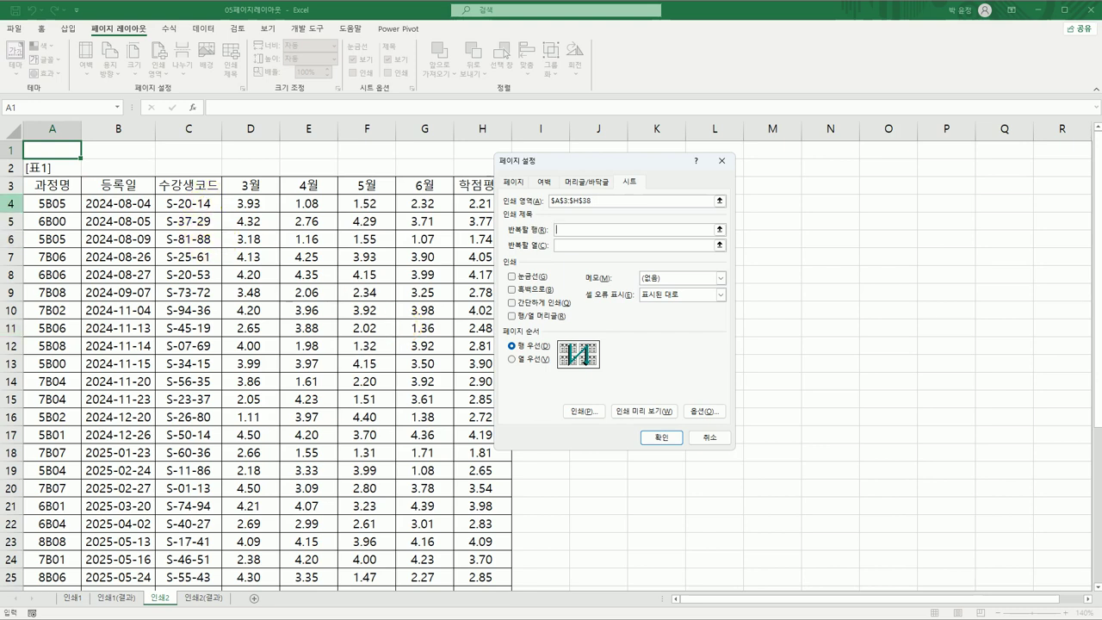
click(14, 184)
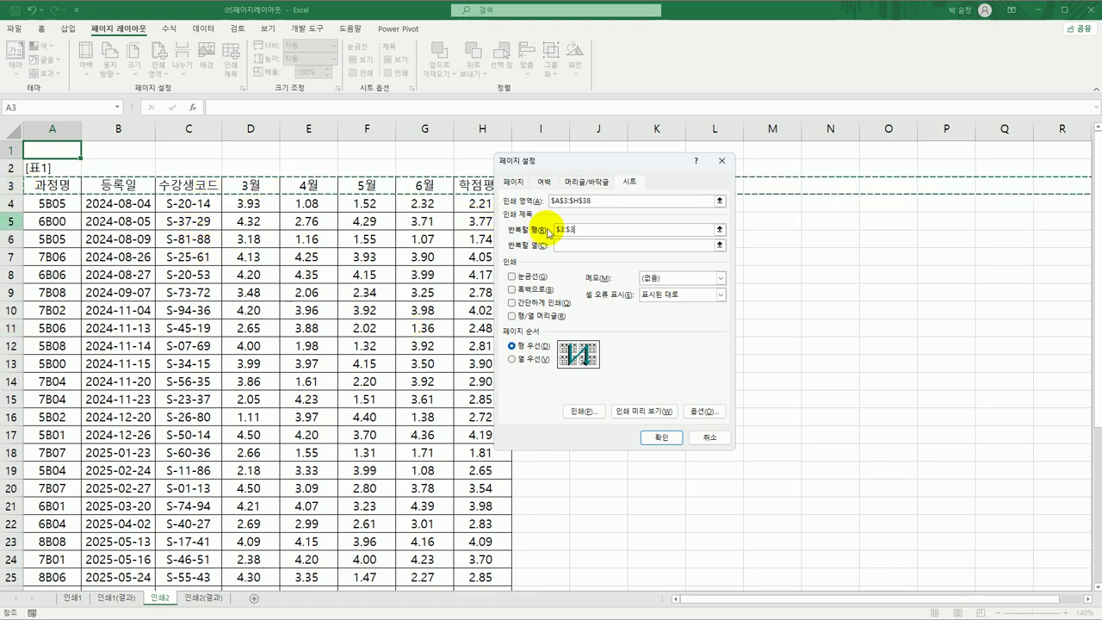
click(585, 244)
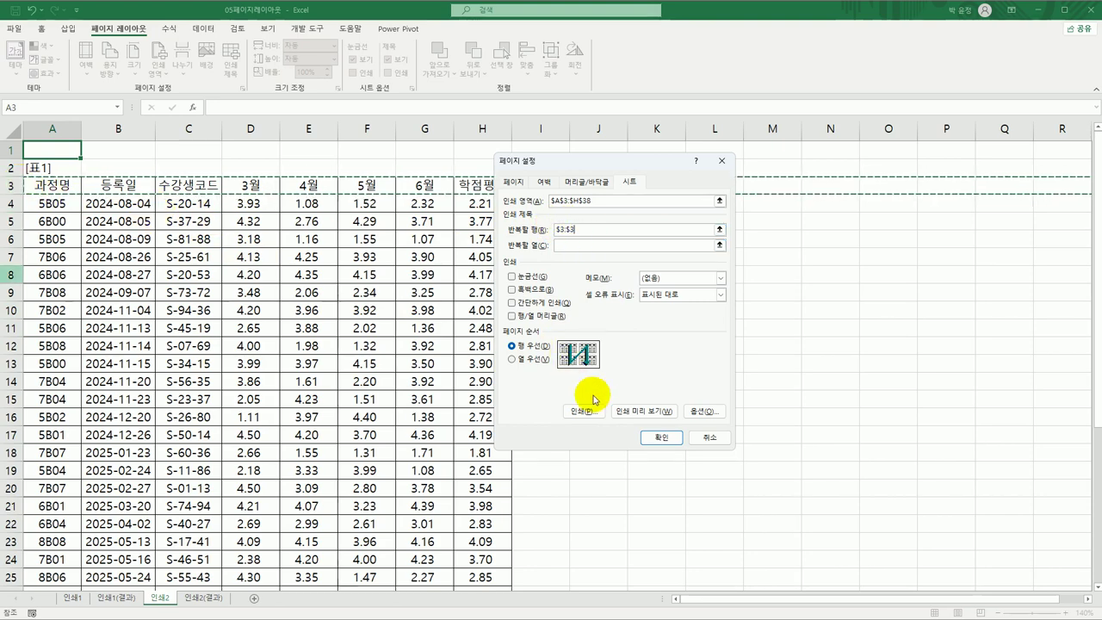
click(656, 437)
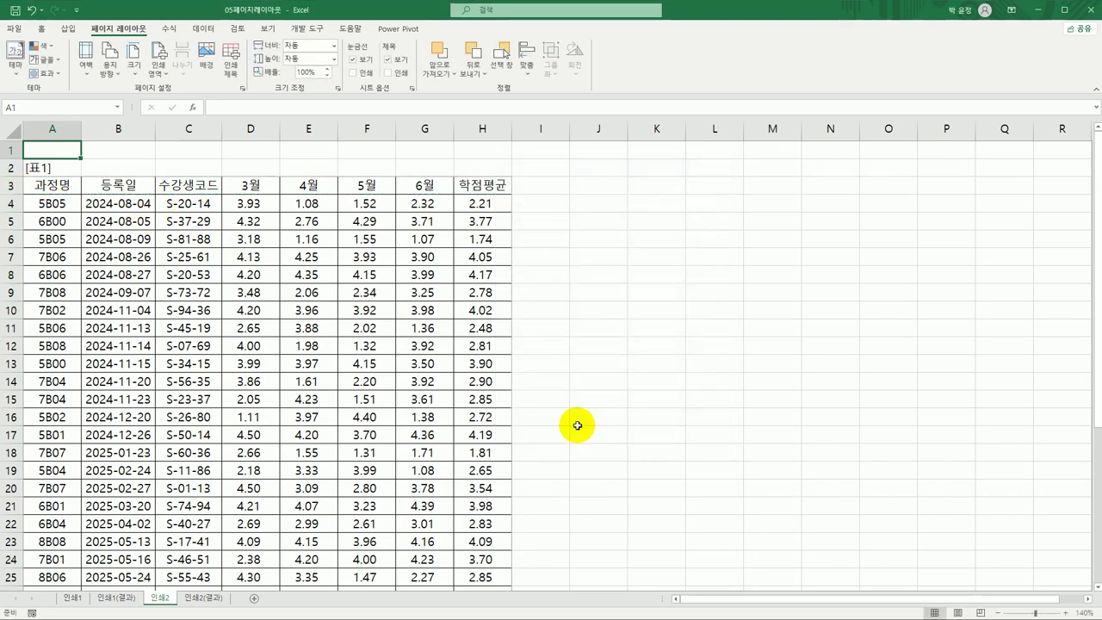